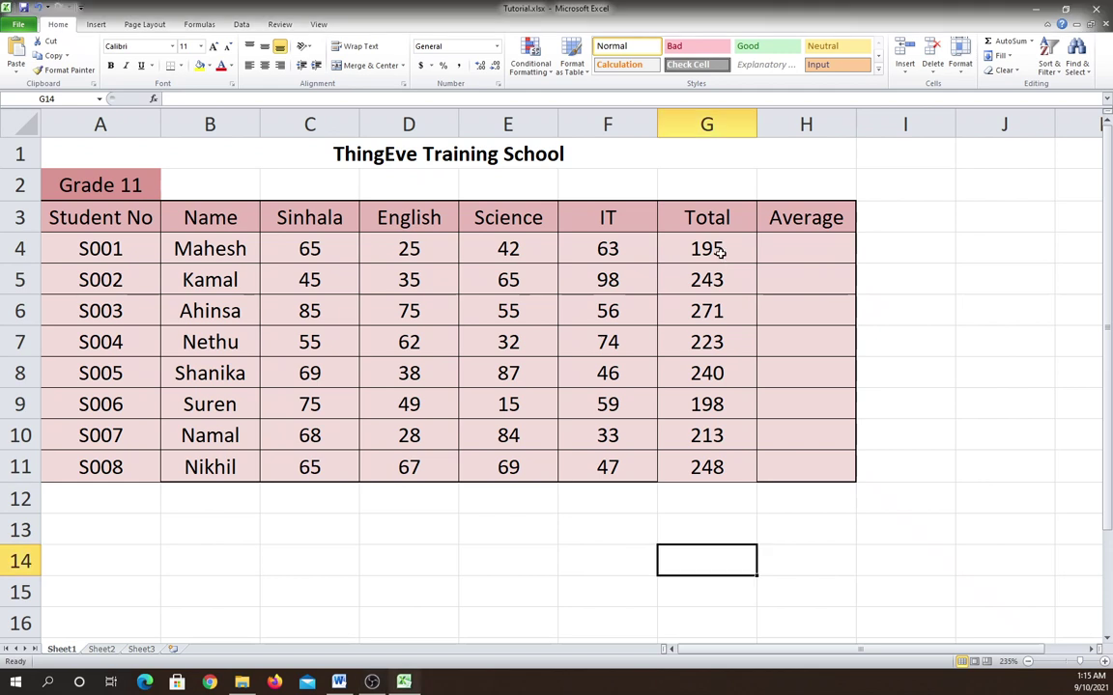
Inspect the SUM formula behind the first student's Total and leave it unchanged.
left_click(720, 251)
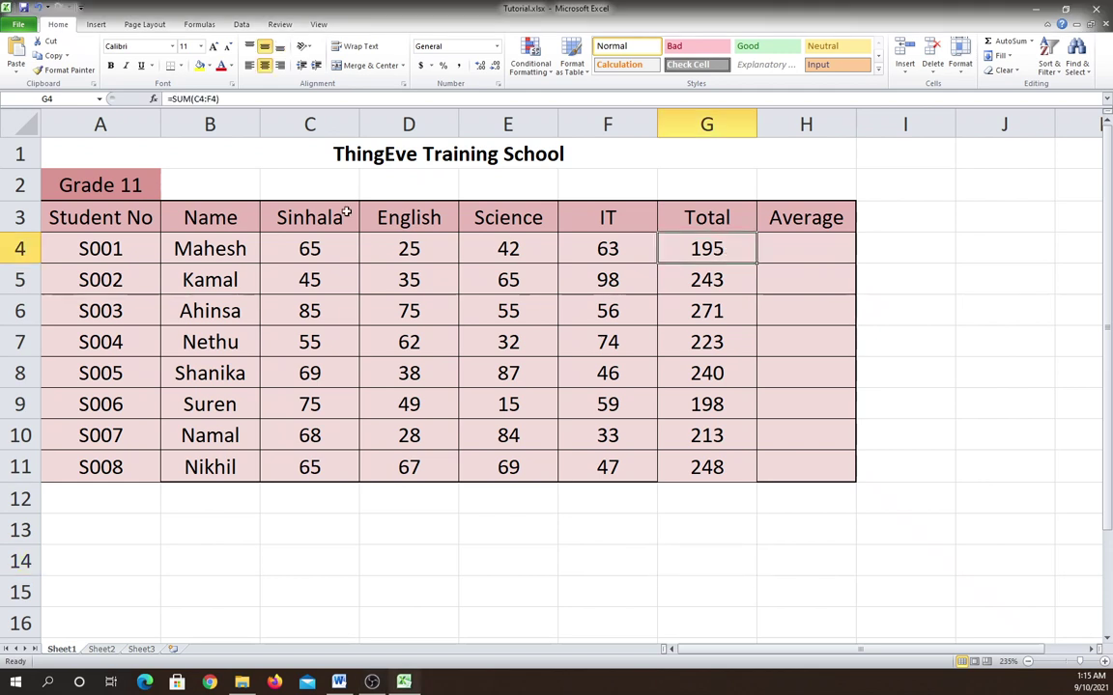
left_click(230, 100)
left_click_drag(230, 101, 176, 99)
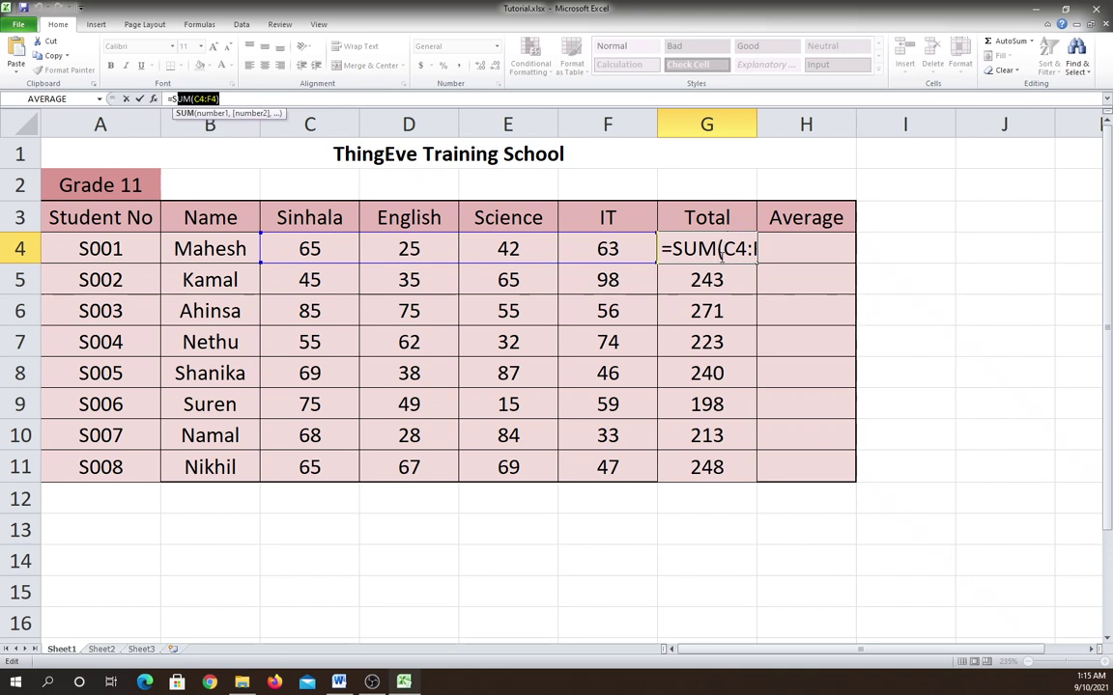
key("Return")
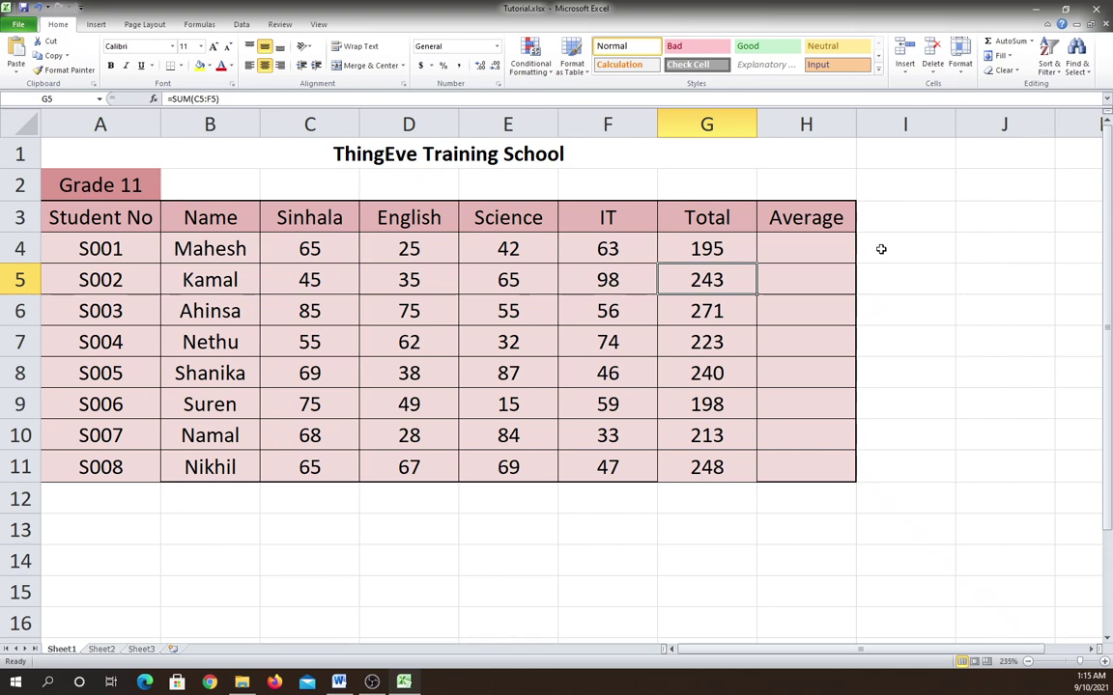
Enter =G4/4 in I4 and fill it down to I11, giving 48.75 to 62.
left_click(881, 249)
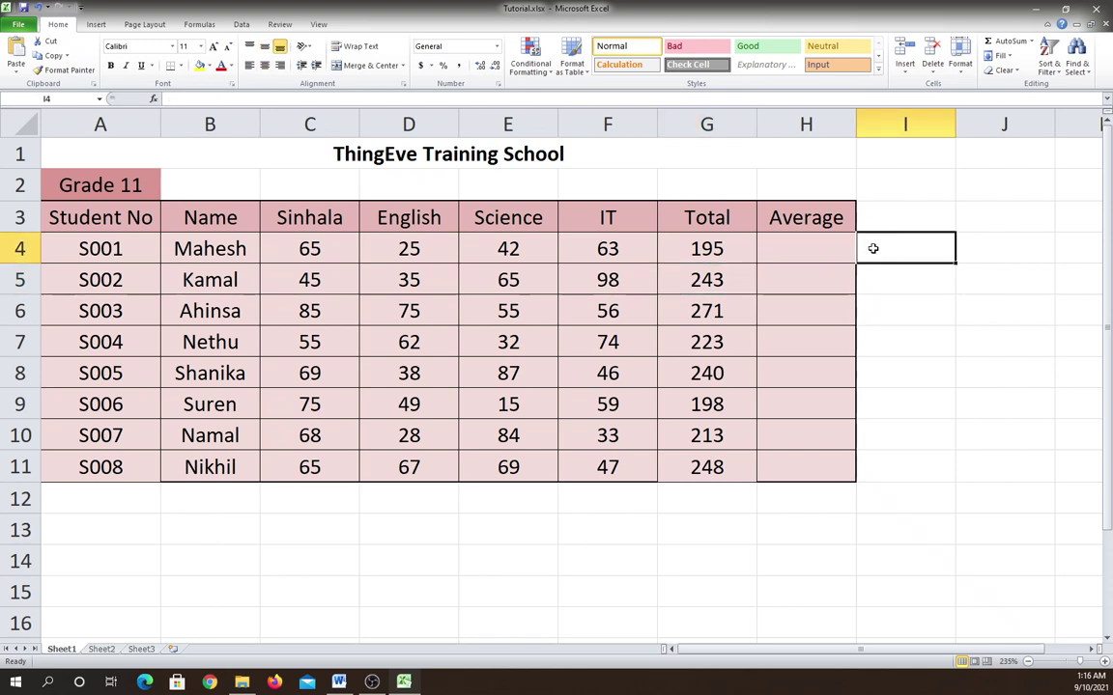
type("=")
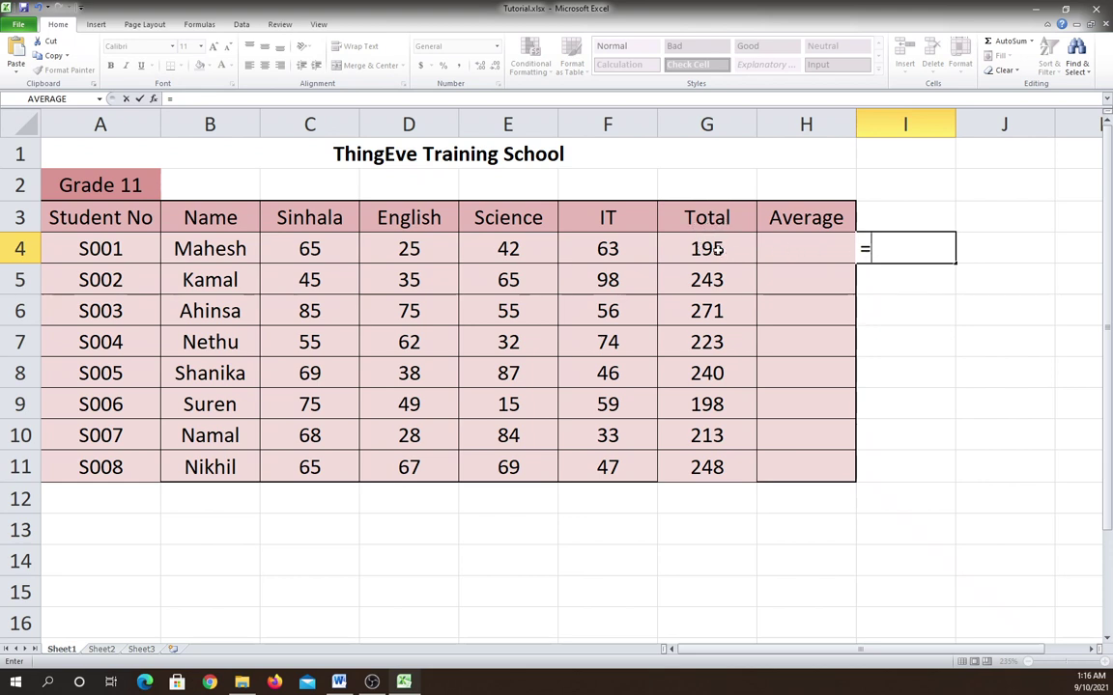
left_click(732, 249)
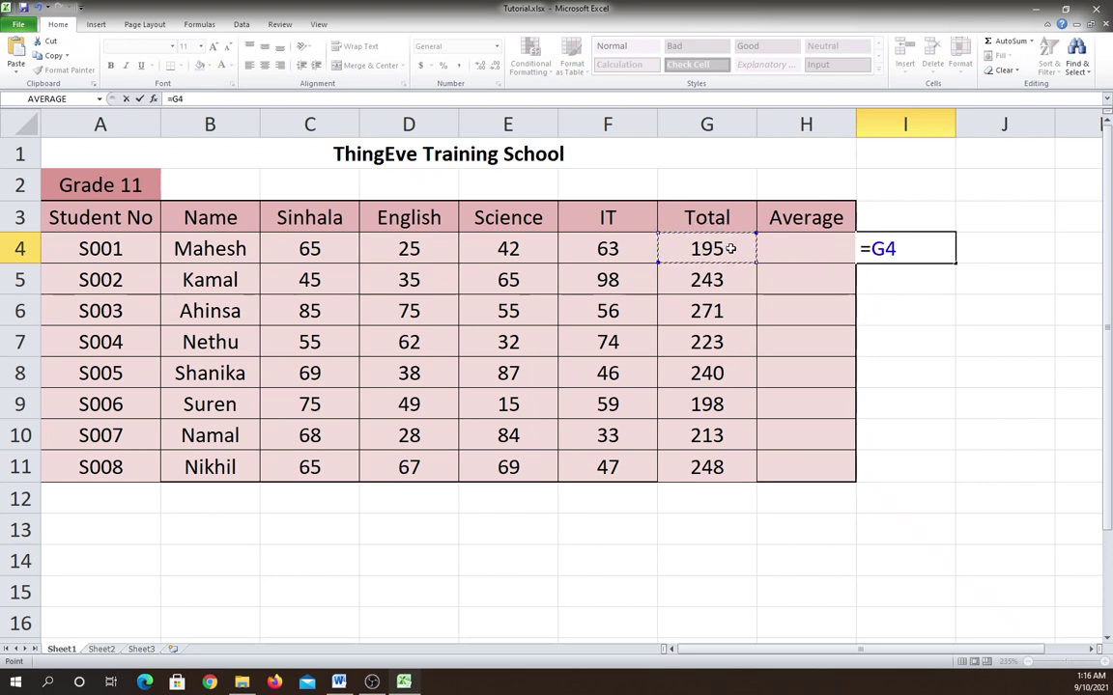
type("/")
type("4")
key("Return")
left_click(917, 256)
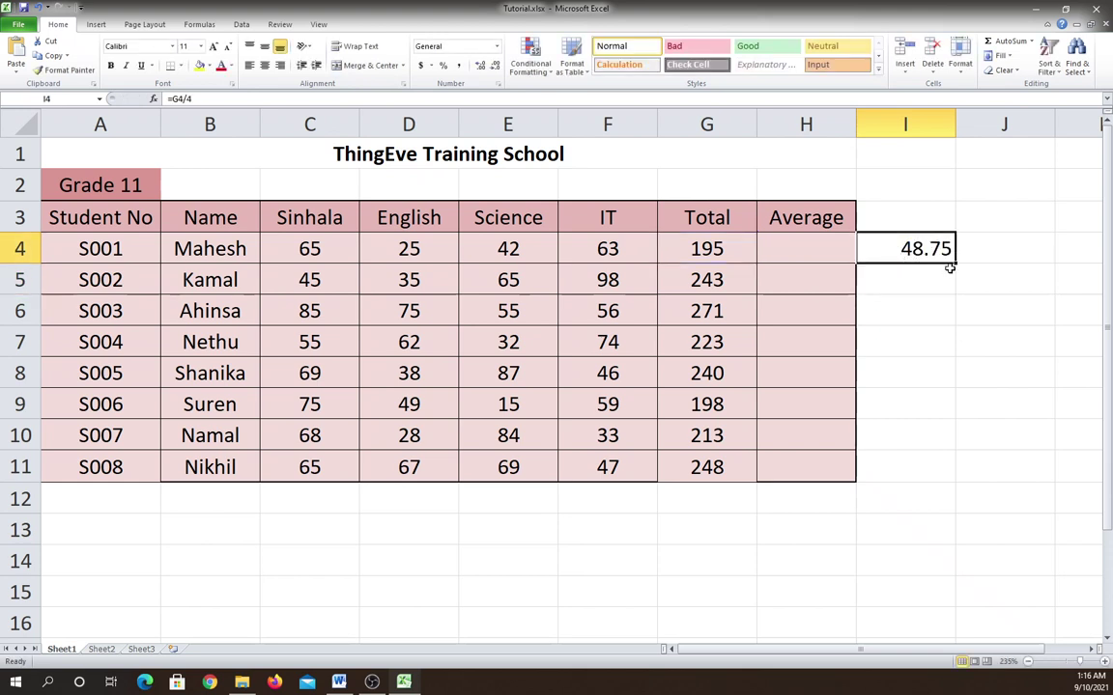
left_click_drag(955, 263, 955, 263)
left_click_drag(954, 262, 948, 478)
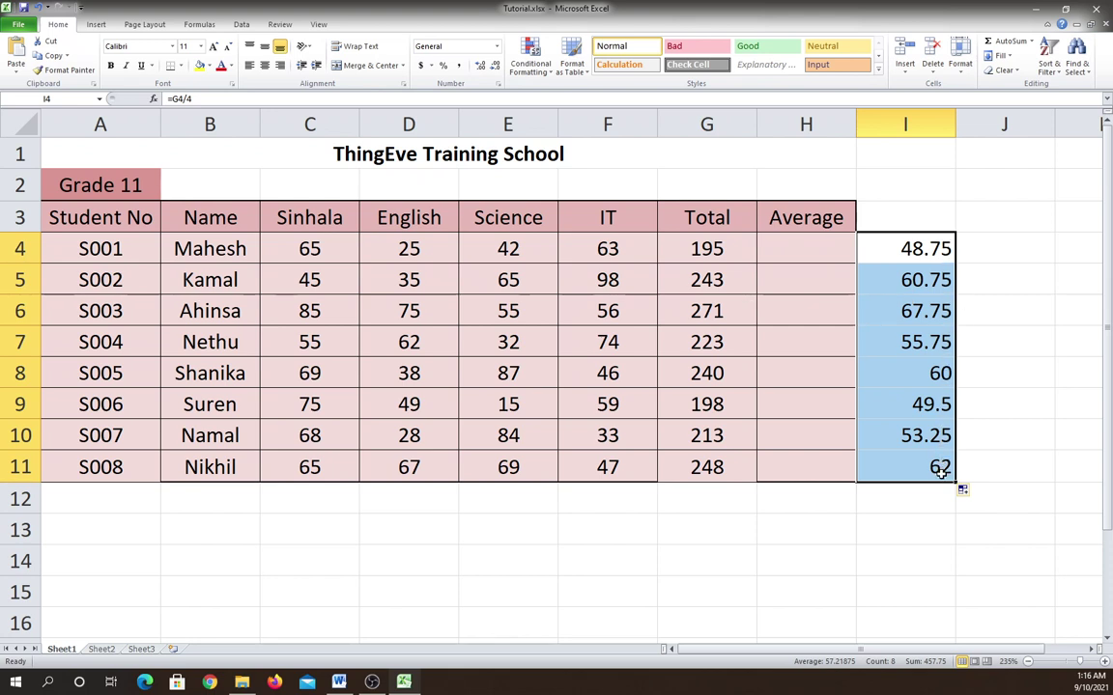
left_click(935, 247)
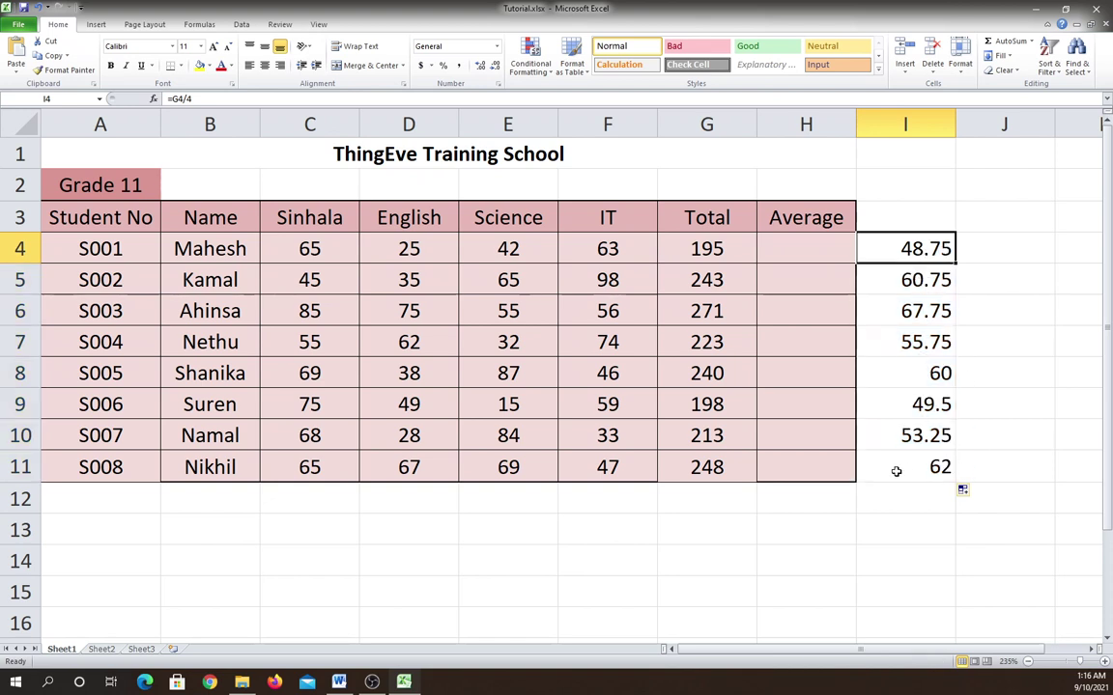
Enter =(C4+D4+E4+F4)/4 in J4, adding the Sinhala, English, Science and IT marks.
left_click(998, 255)
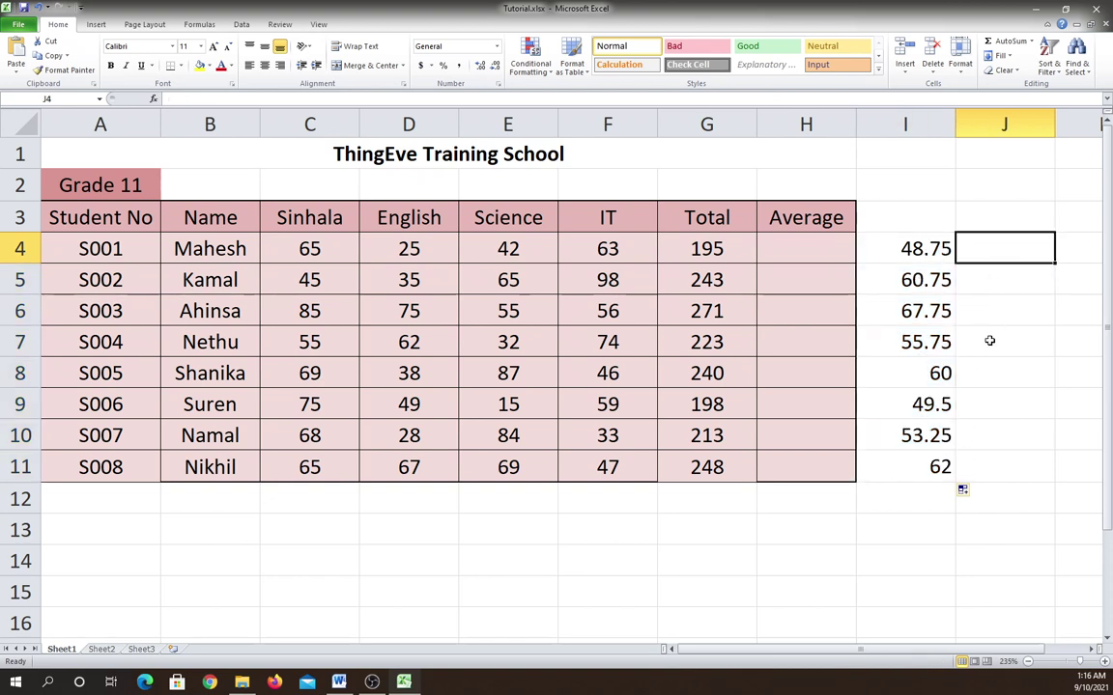
type("=")
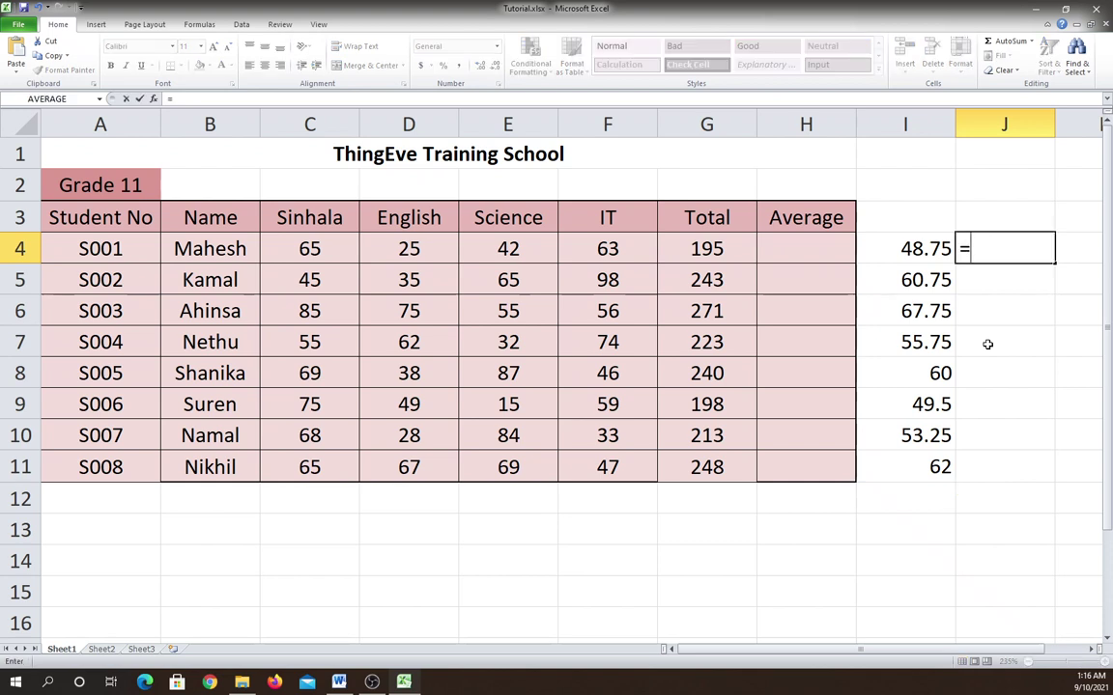
type("(")
left_click(341, 255)
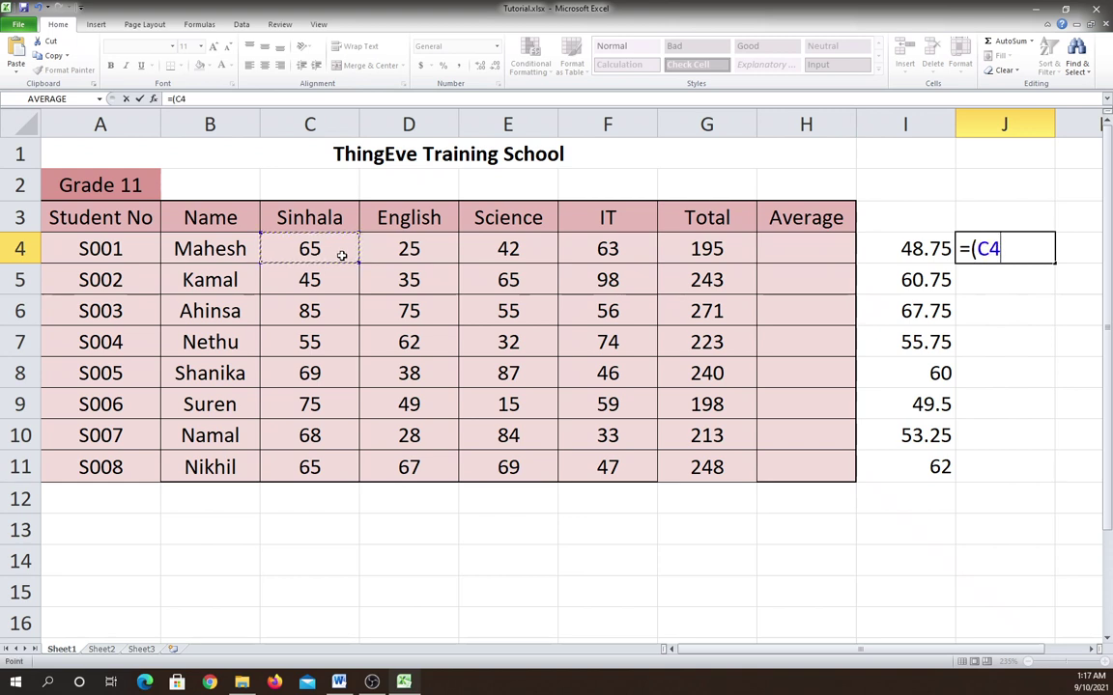
type("+")
left_click(431, 251)
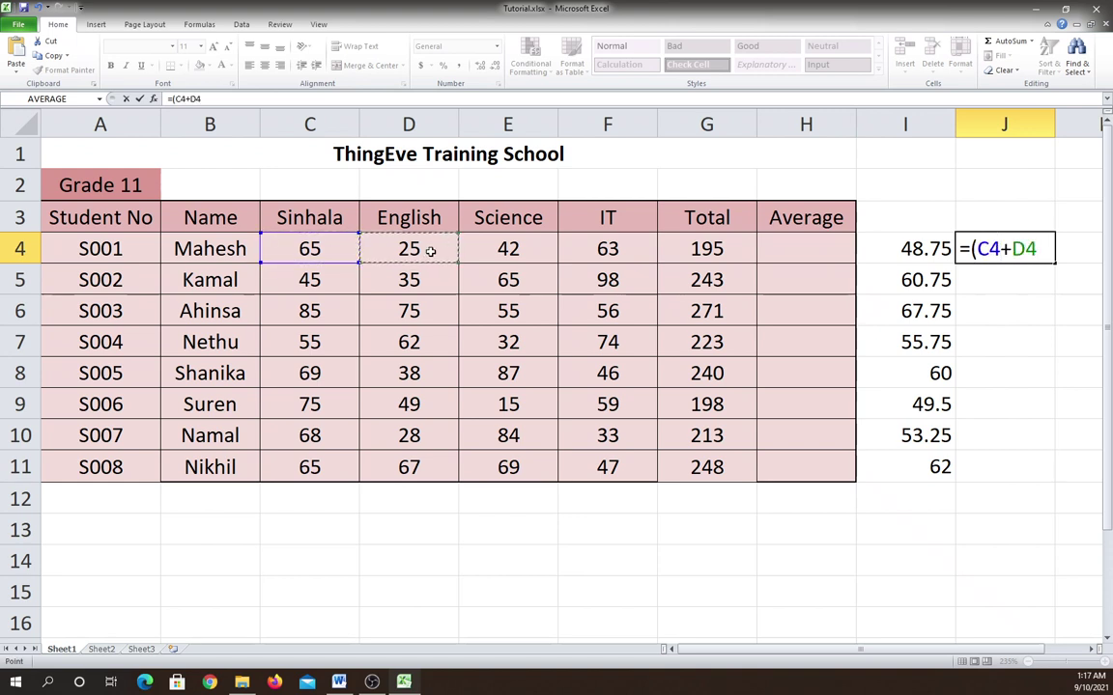
type("+")
left_click(504, 249)
type("+")
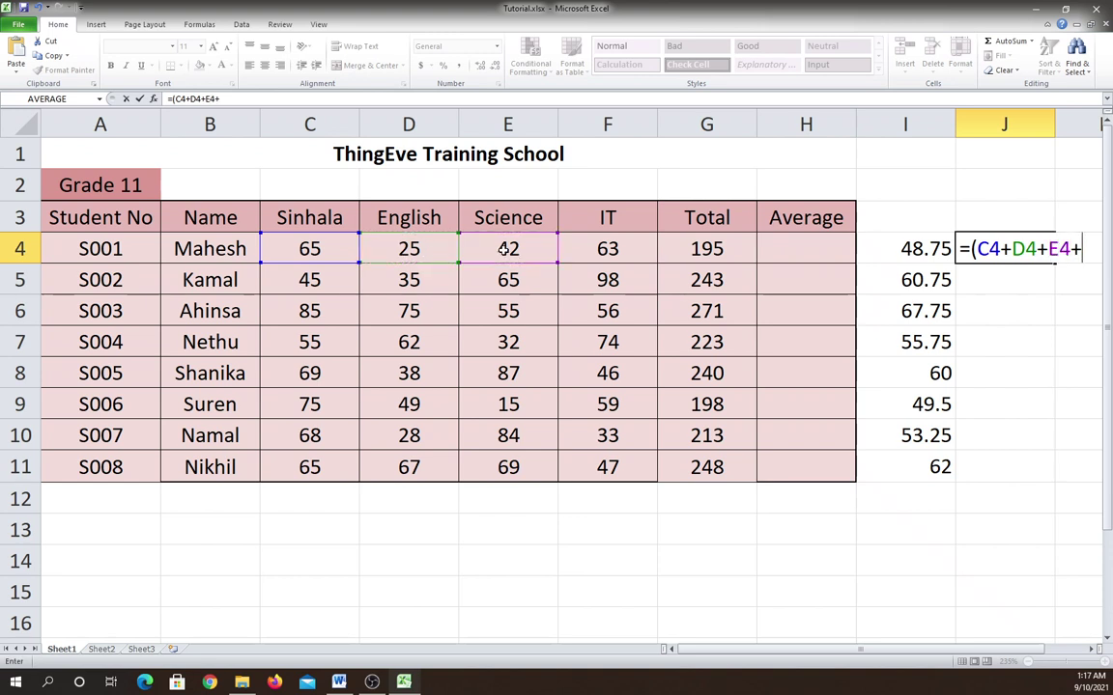
left_click(585, 255)
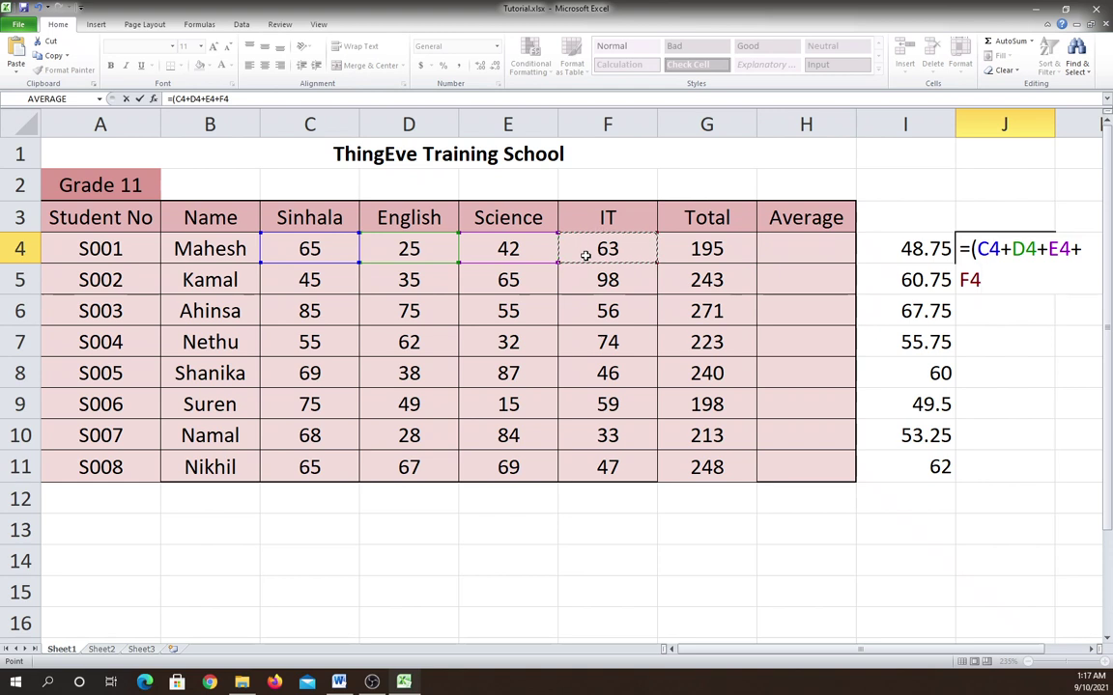
type(")")
type("/")
type("4")
key("Return")
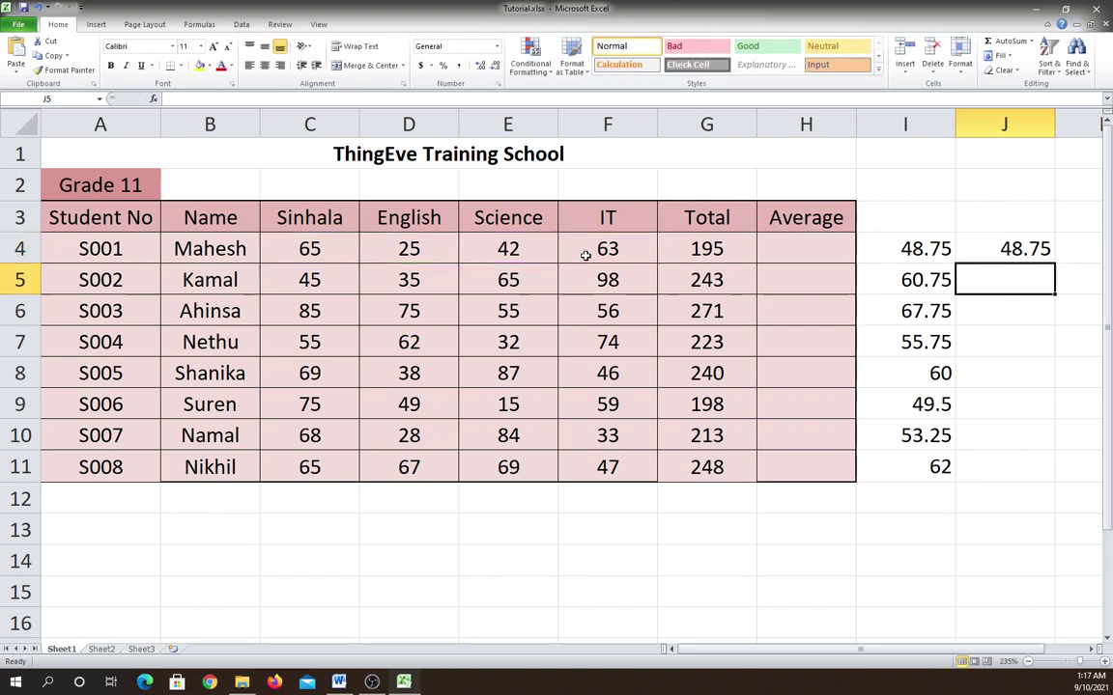
Copy the J4 formula down through J11 for all eight students.
left_click(1014, 251)
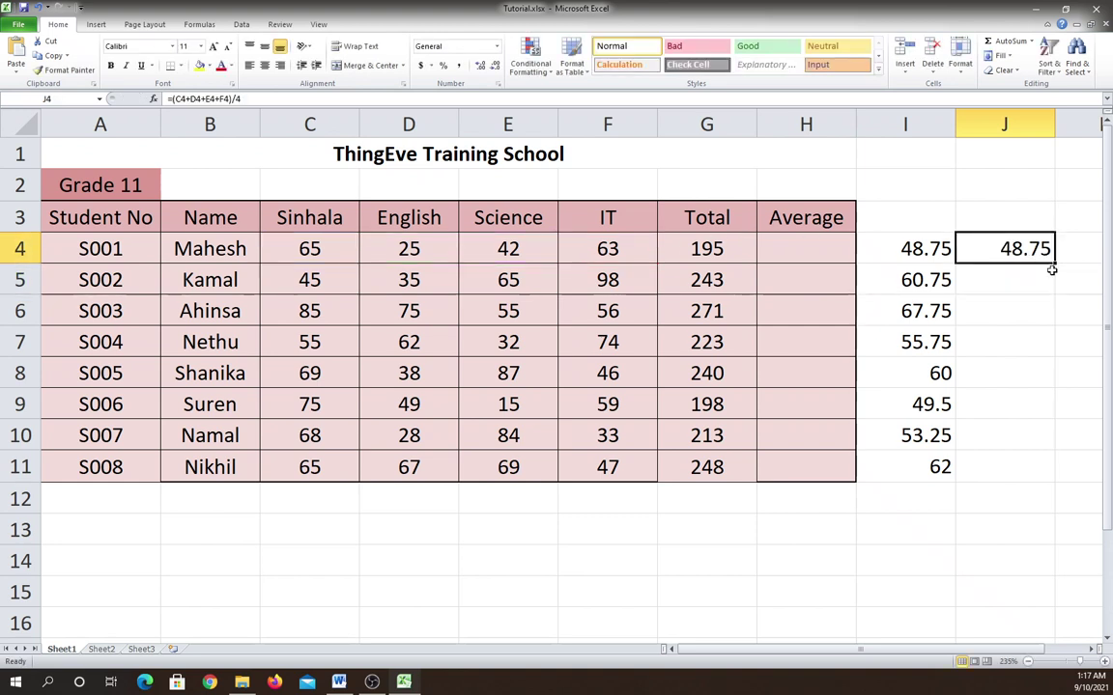
left_click_drag(1056, 263, 1060, 478)
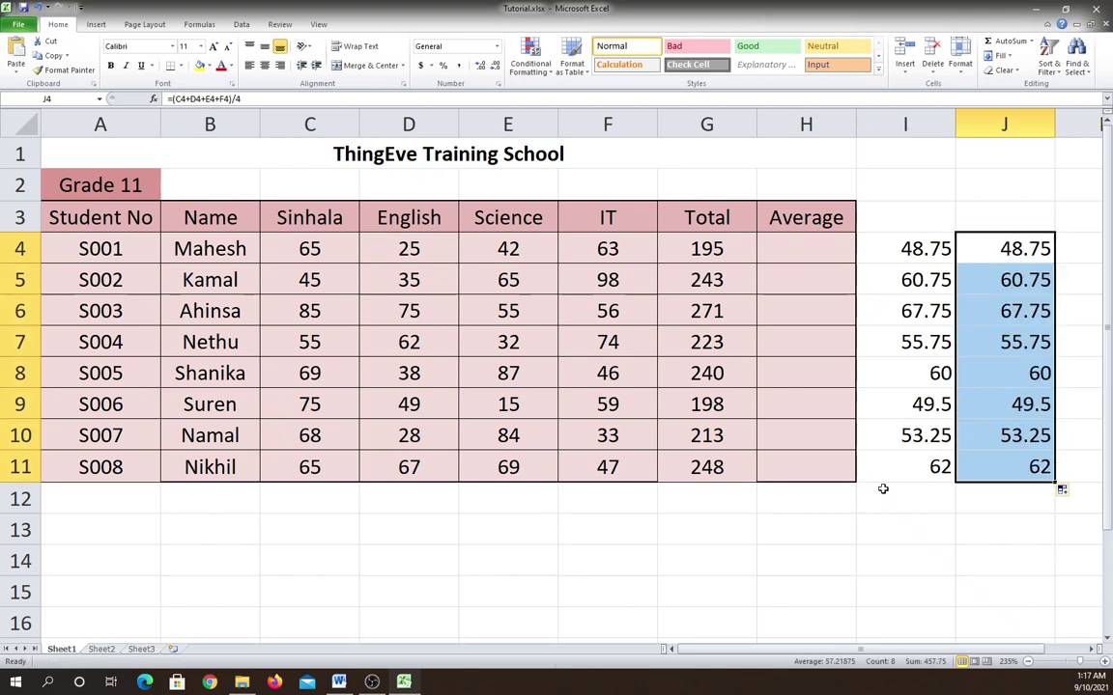
left_click(1092, 650)
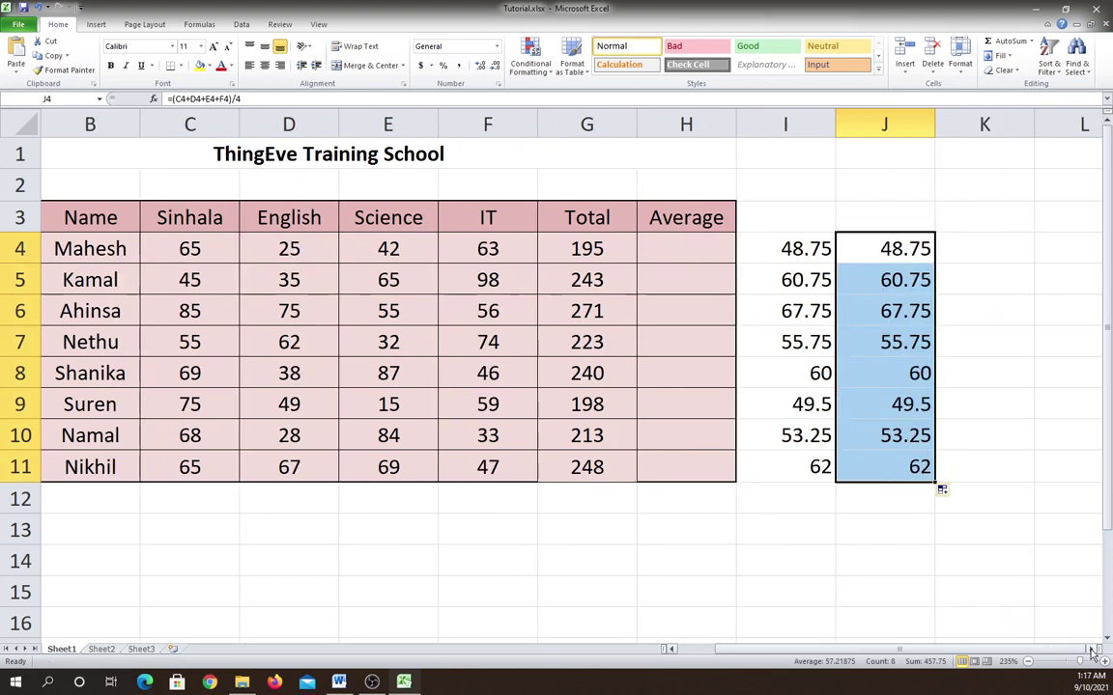
left_click(1092, 650)
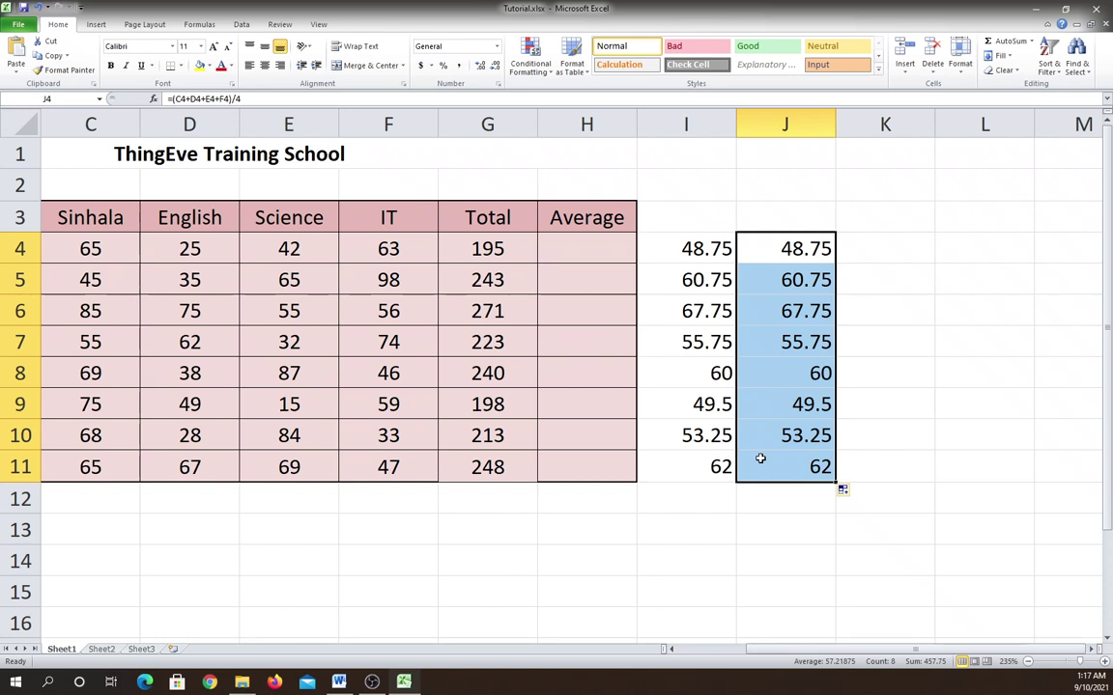
left_click_drag(857, 650, 835, 650)
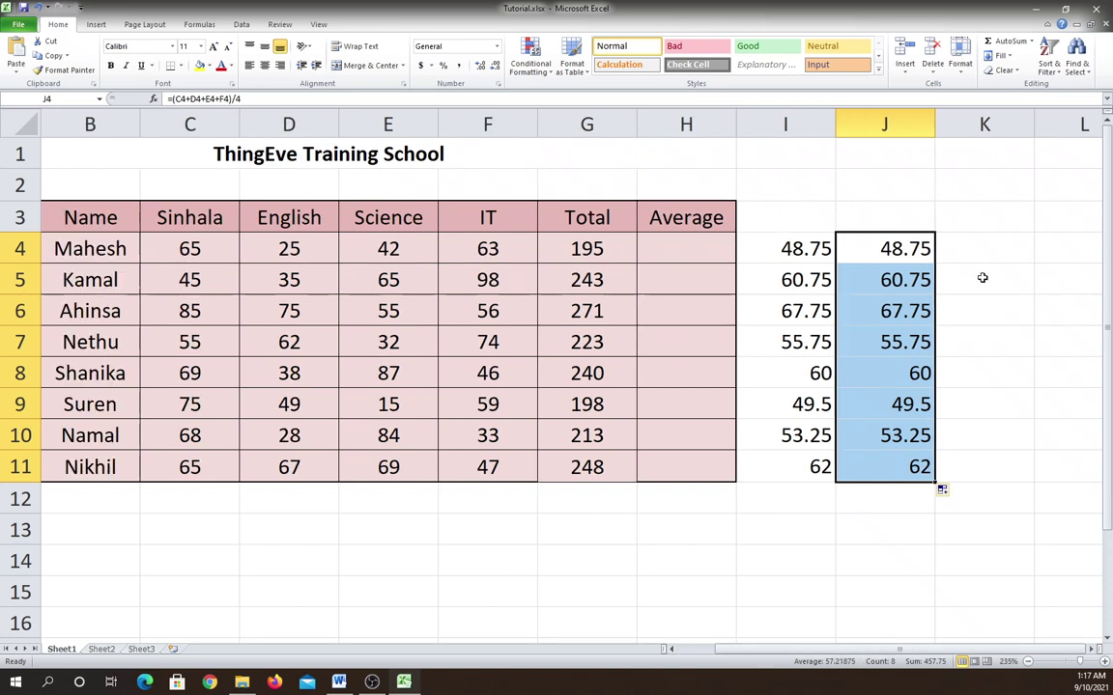
Enter =SUM(C4:F4)/4 in K4 and fill it down to K11, matching columns I and J.
left_click(985, 250)
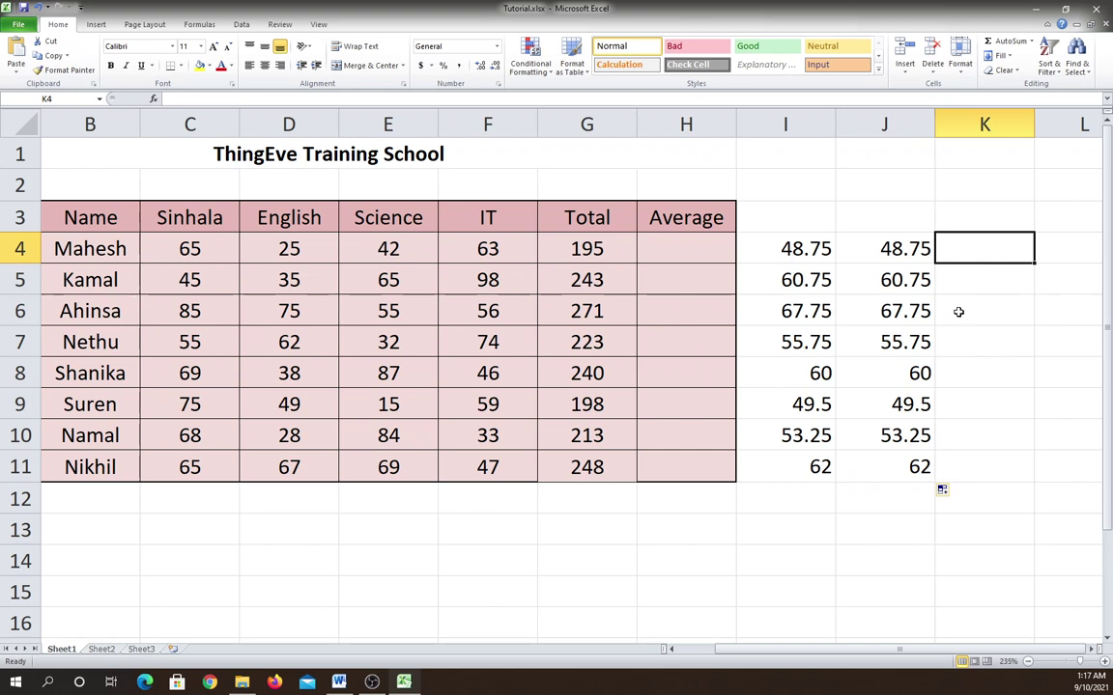
type("=")
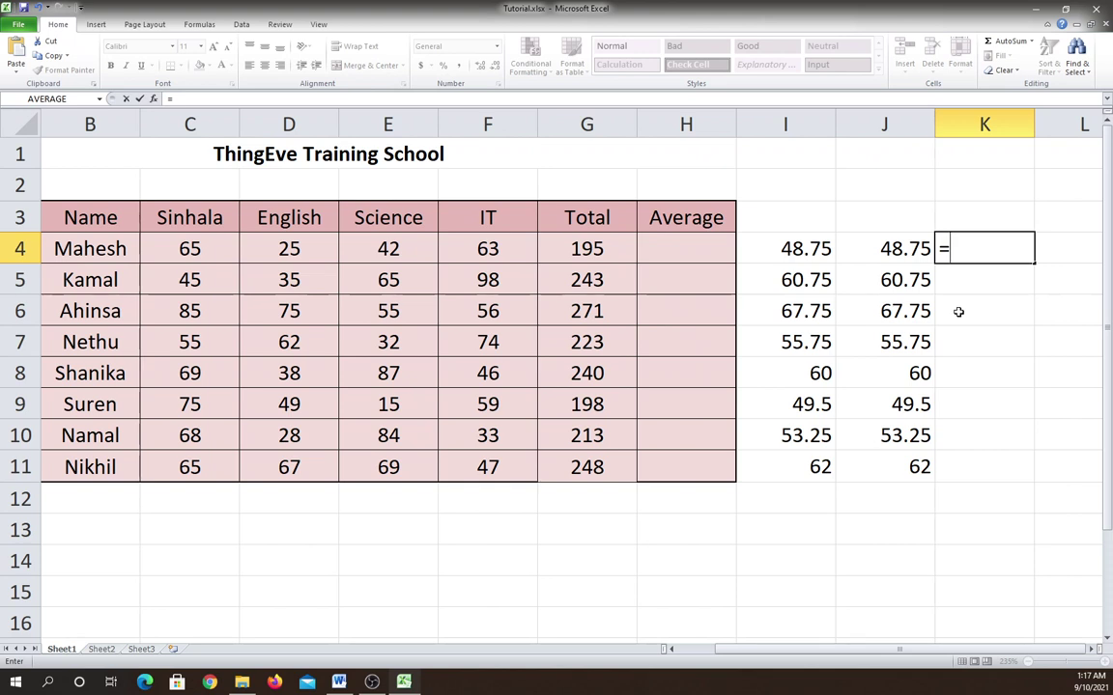
type("sum")
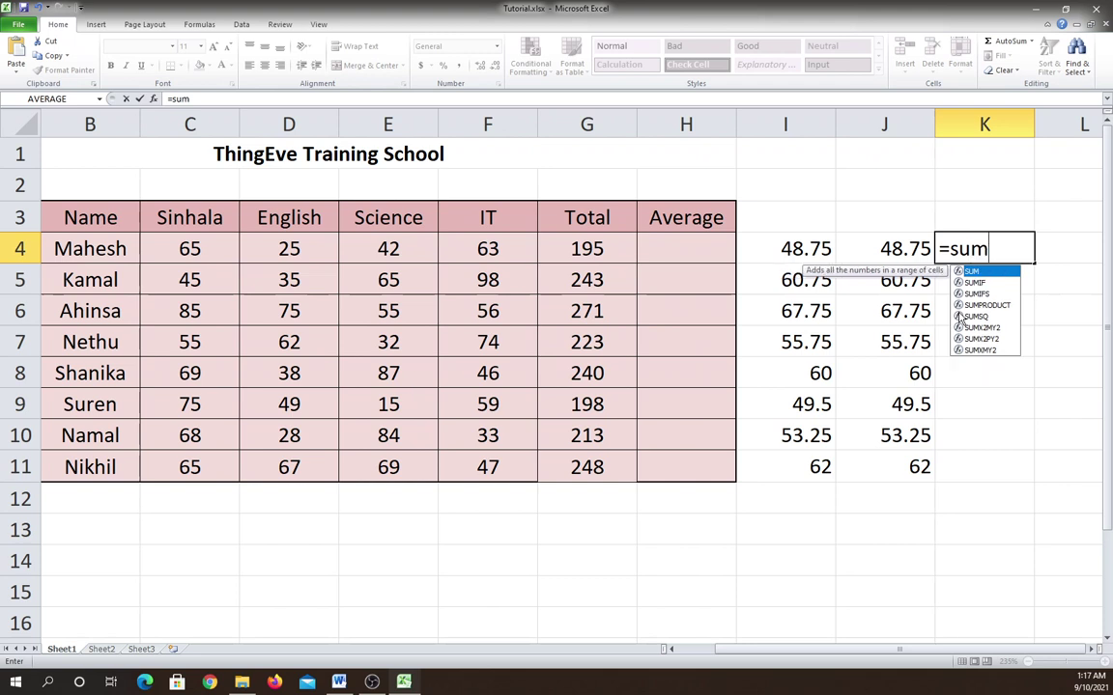
type("(")
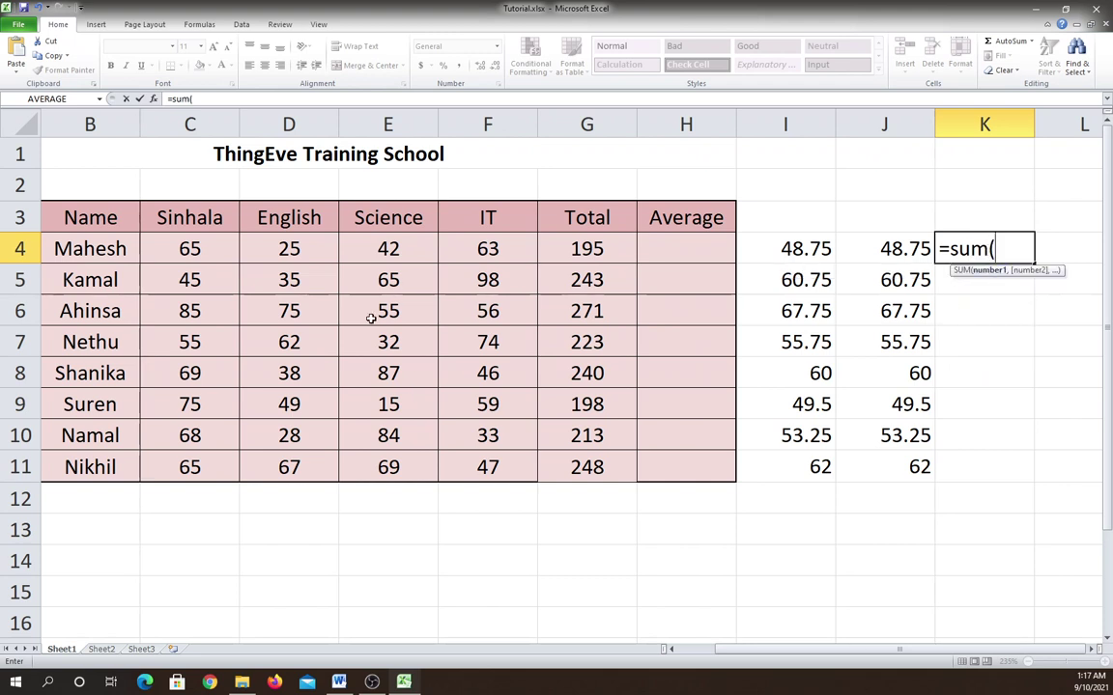
left_click_drag(188, 248, 468, 243)
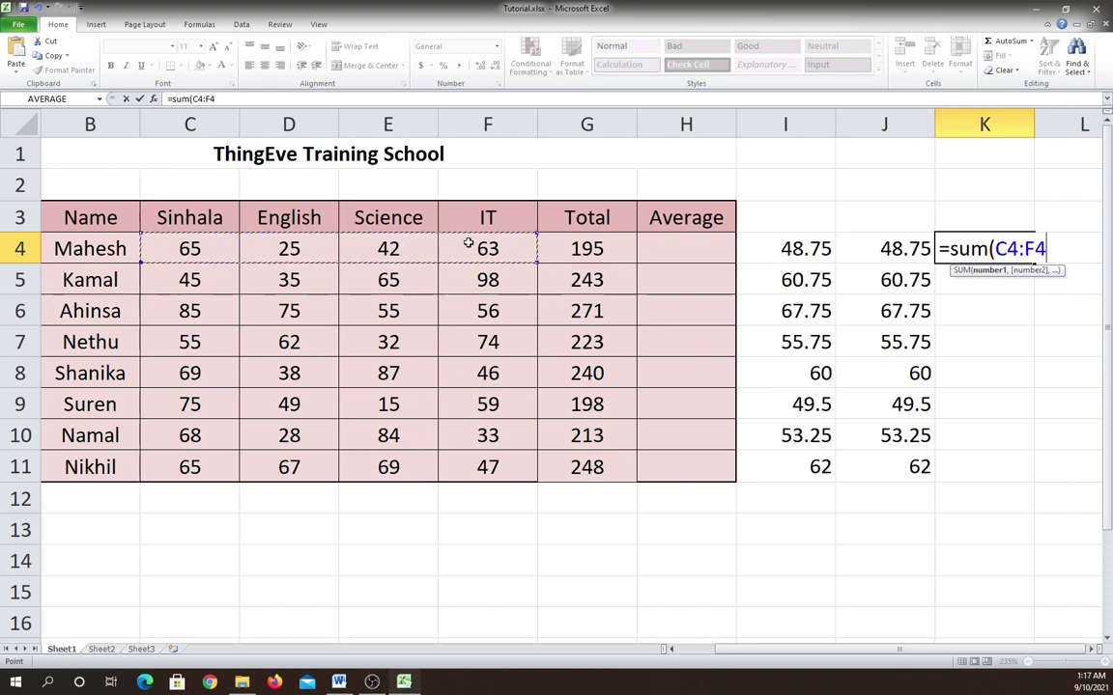
type(")")
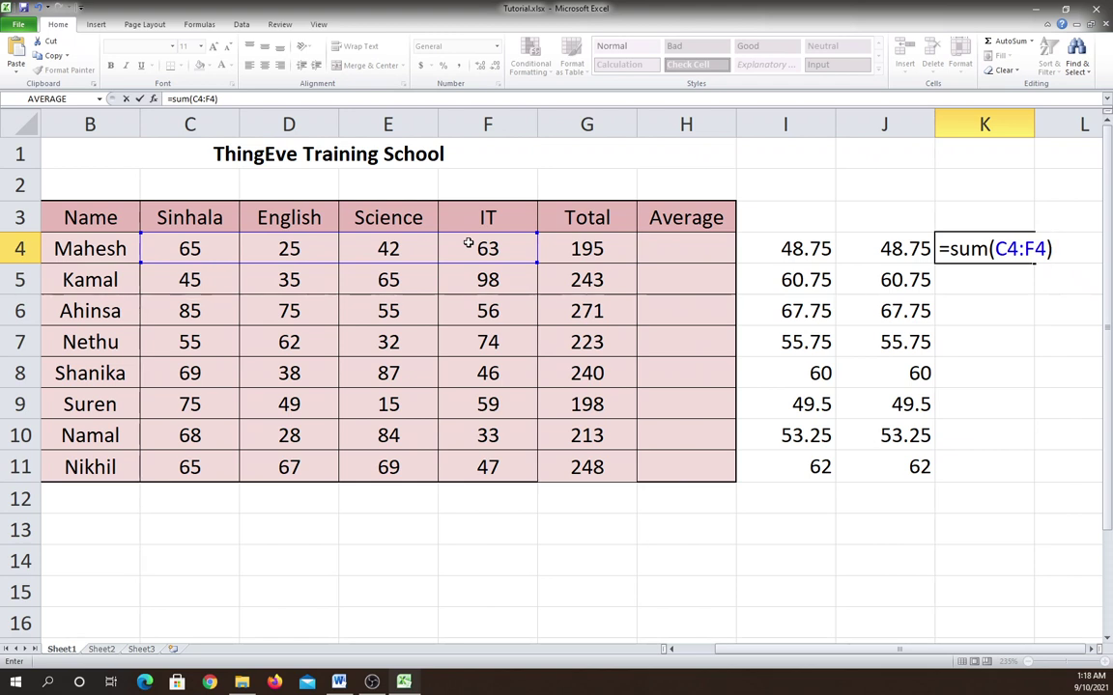
type("4")
key("Return")
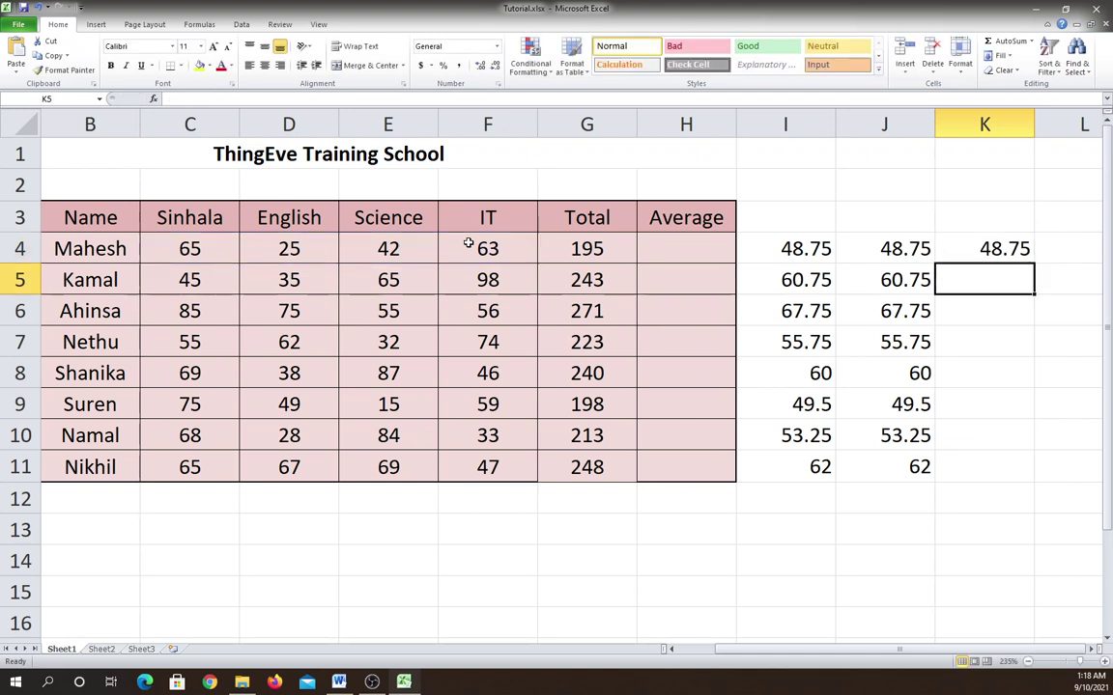
left_click(1002, 252)
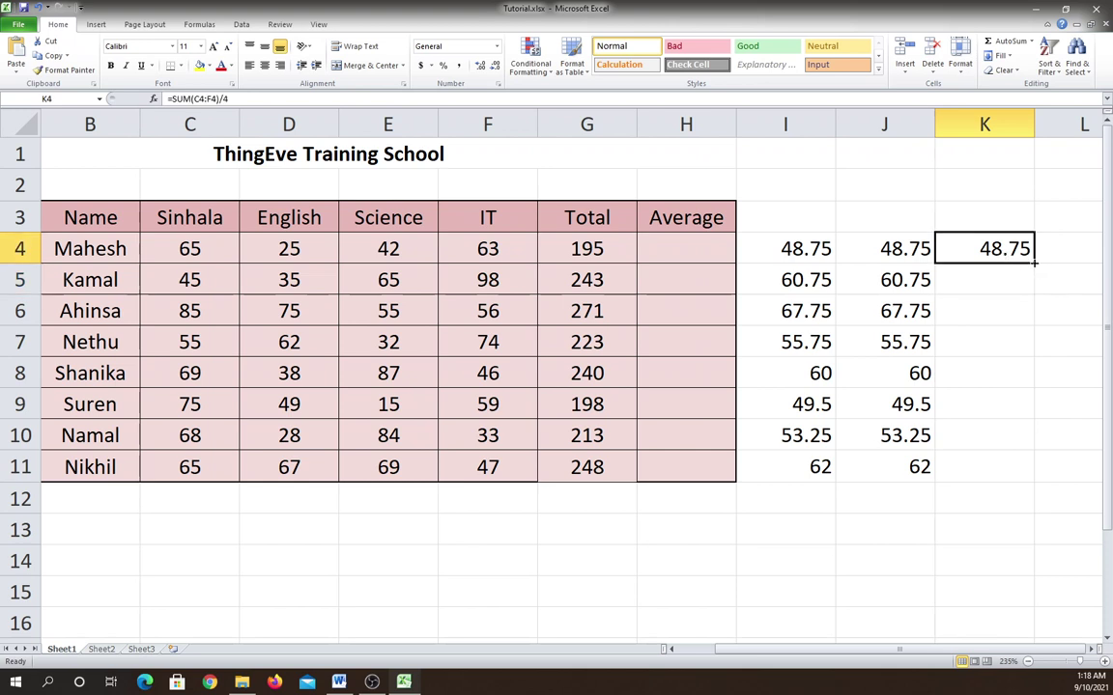
left_click_drag(1034, 262, 1045, 475)
left_click(1009, 533)
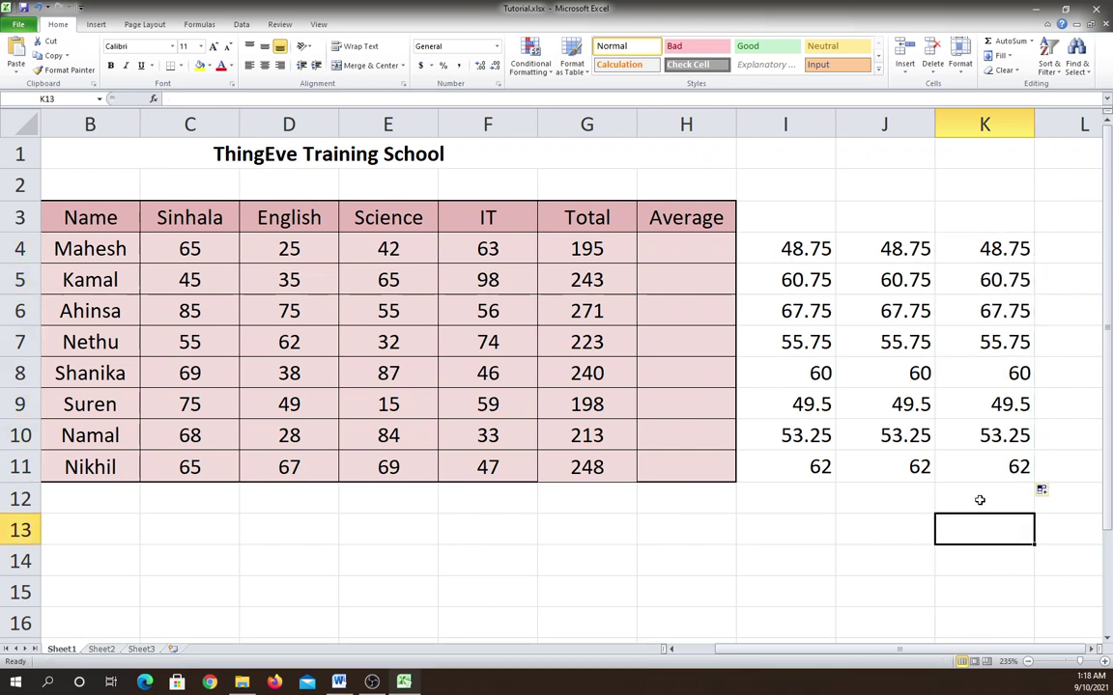
left_click(794, 256)
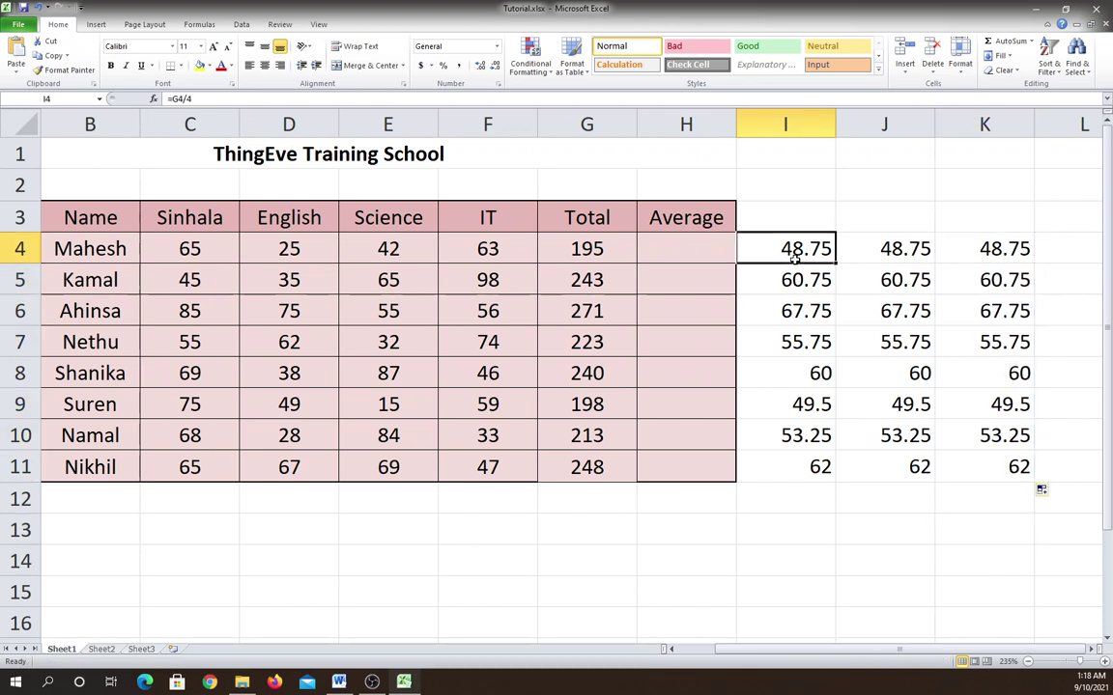
left_click(906, 251)
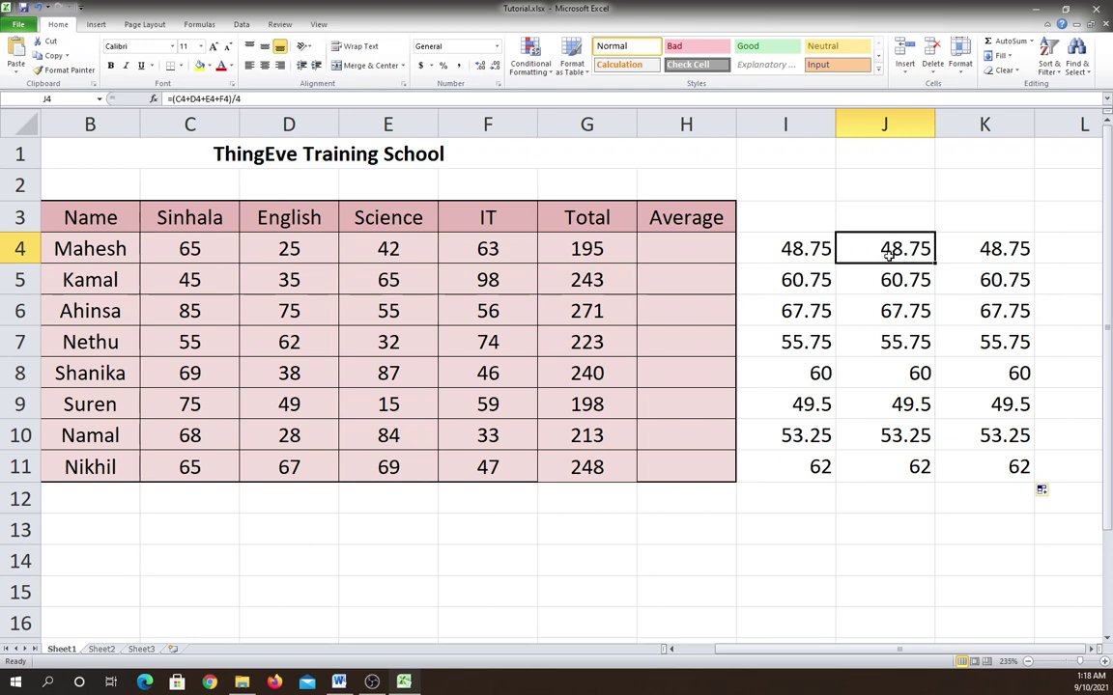
left_click(1018, 250)
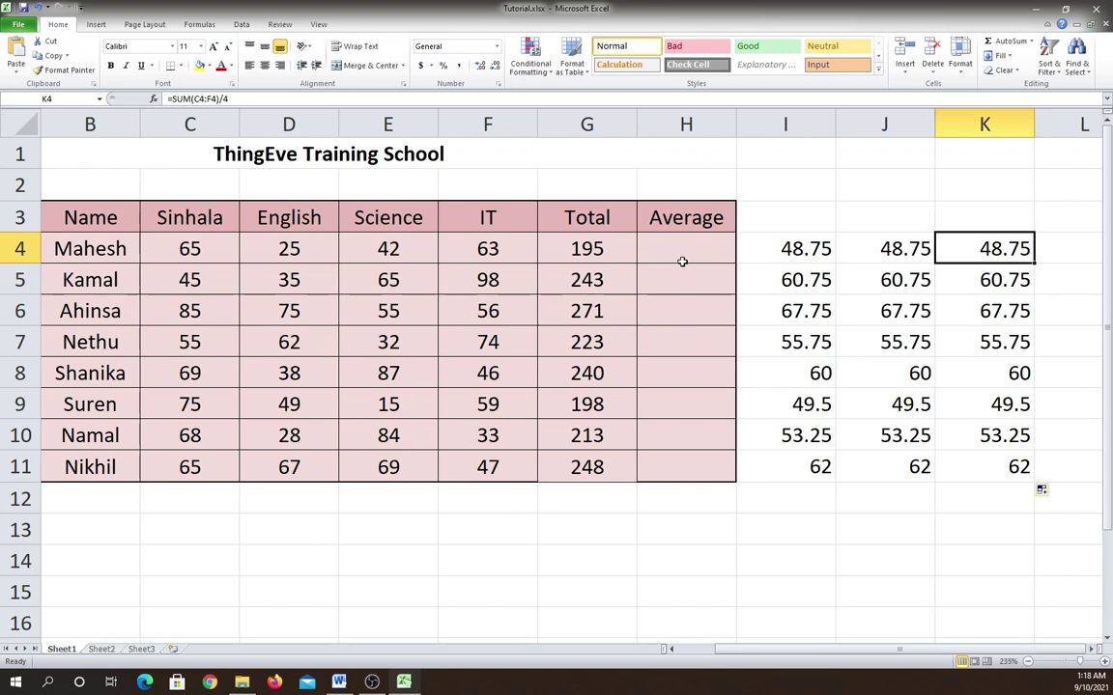
Enter =AVERAGE(C4:F4) in H4, giving 48.75 for the first student.
left_click(682, 264)
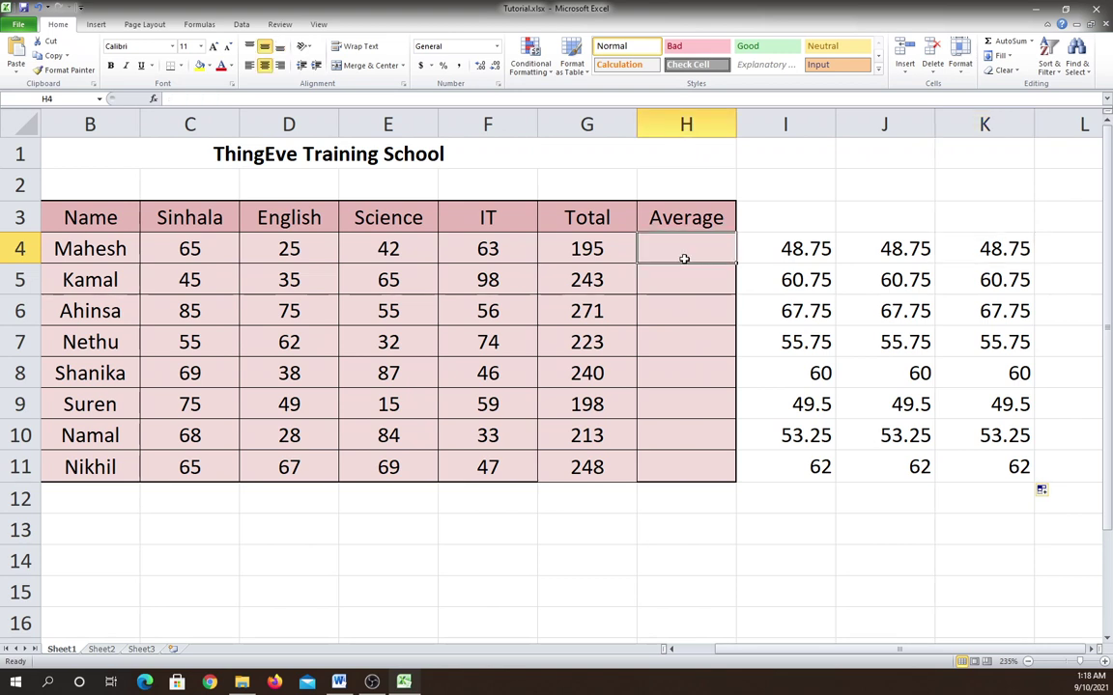
type("=")
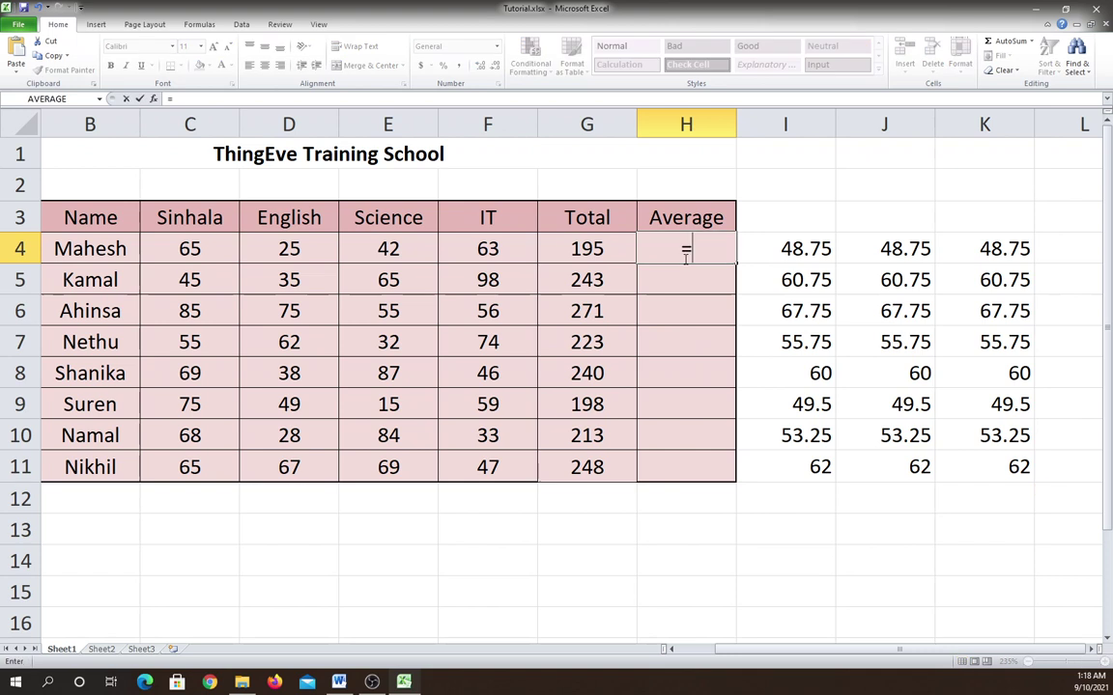
type("ave")
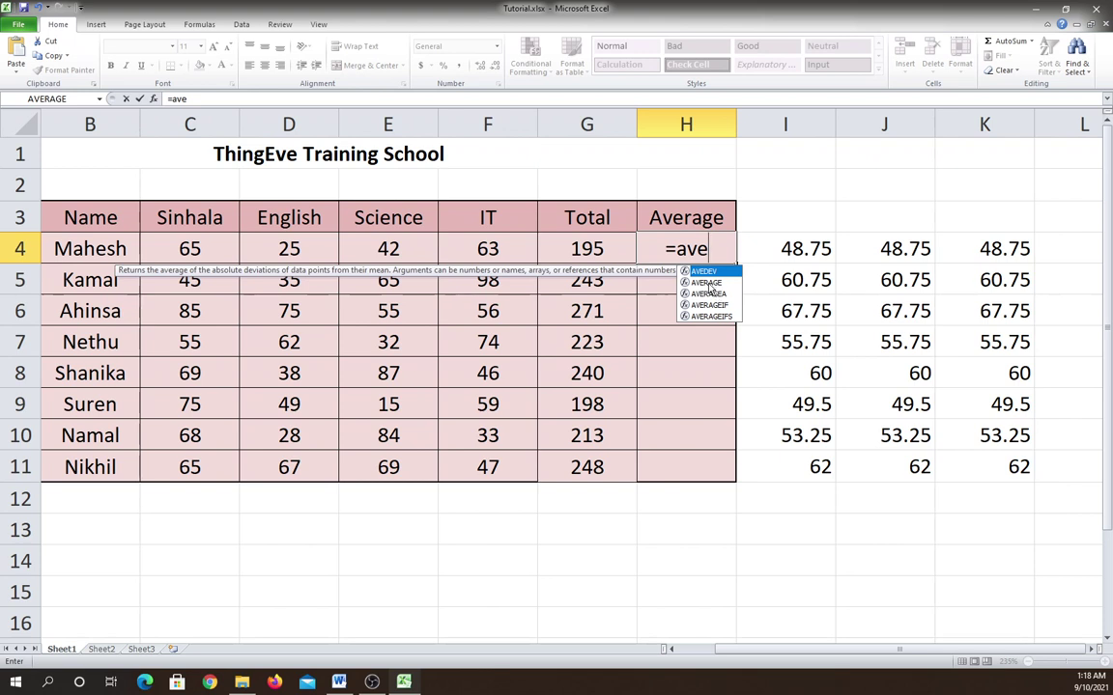
double_click(708, 283)
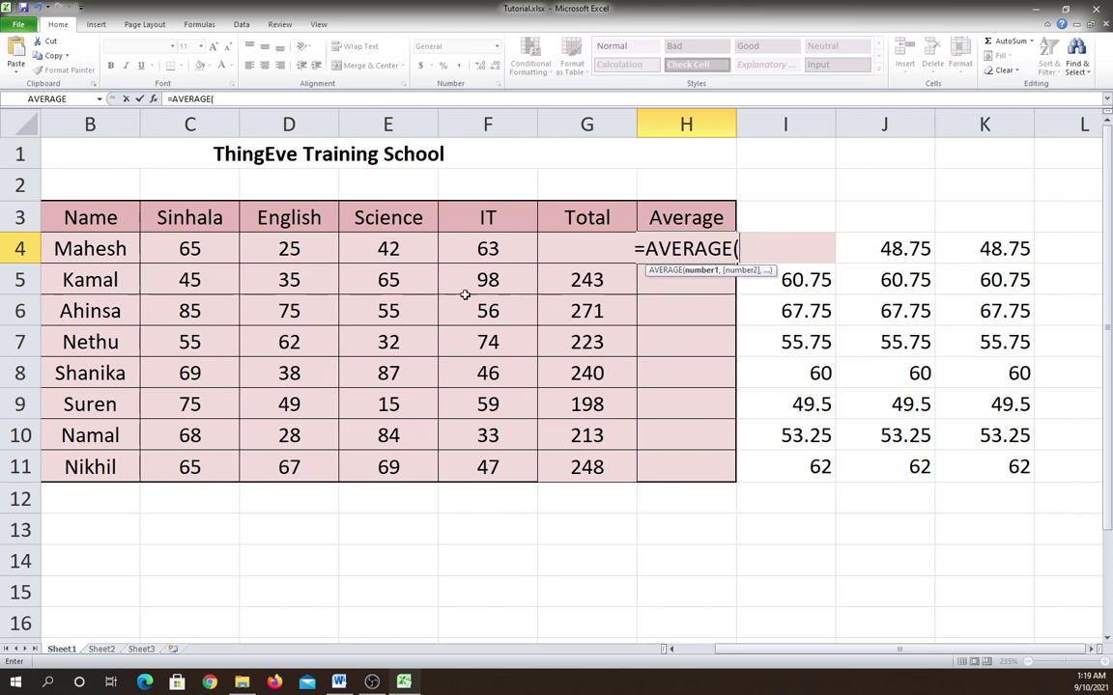
left_click_drag(198, 249, 457, 250)
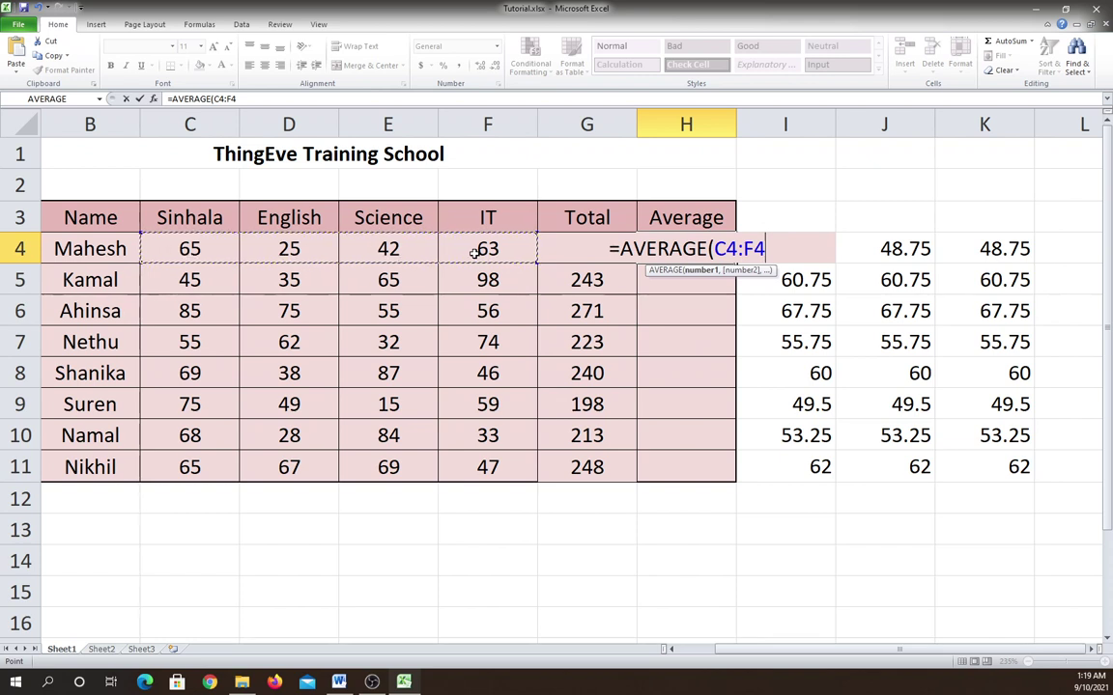
type(")")
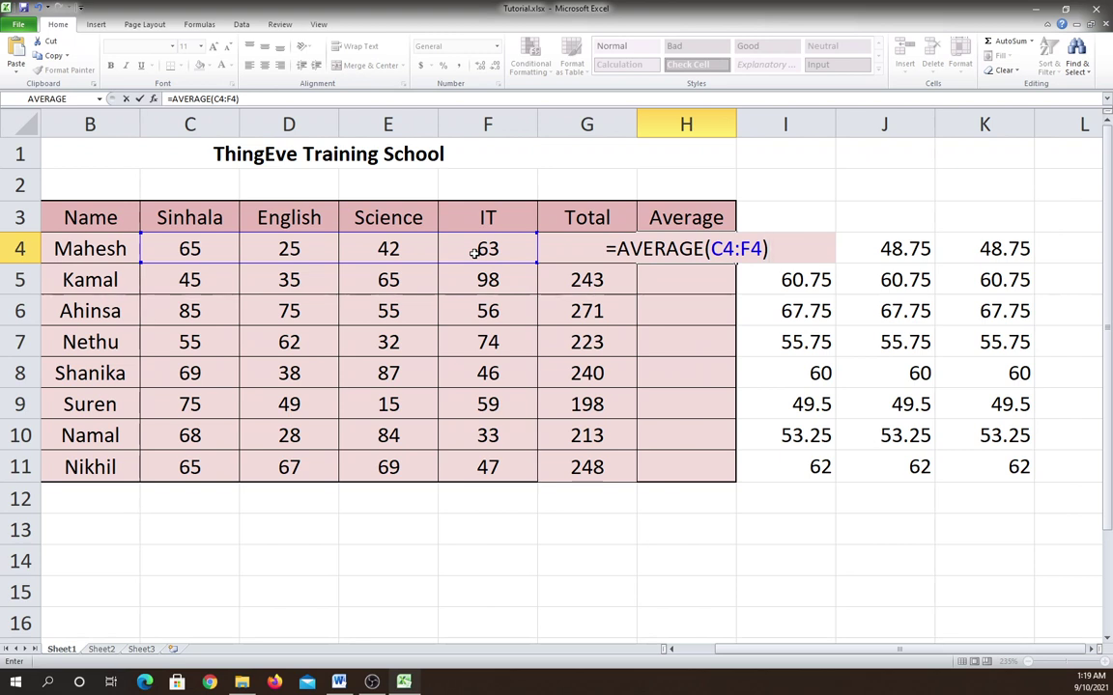
key("Return")
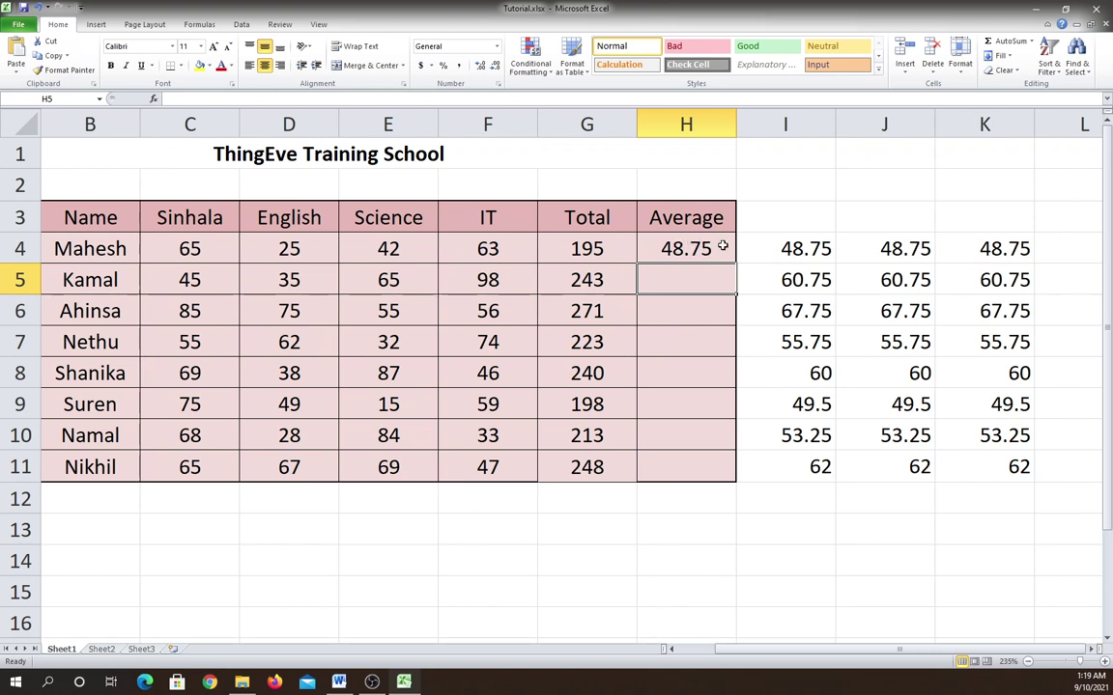
left_click(724, 247)
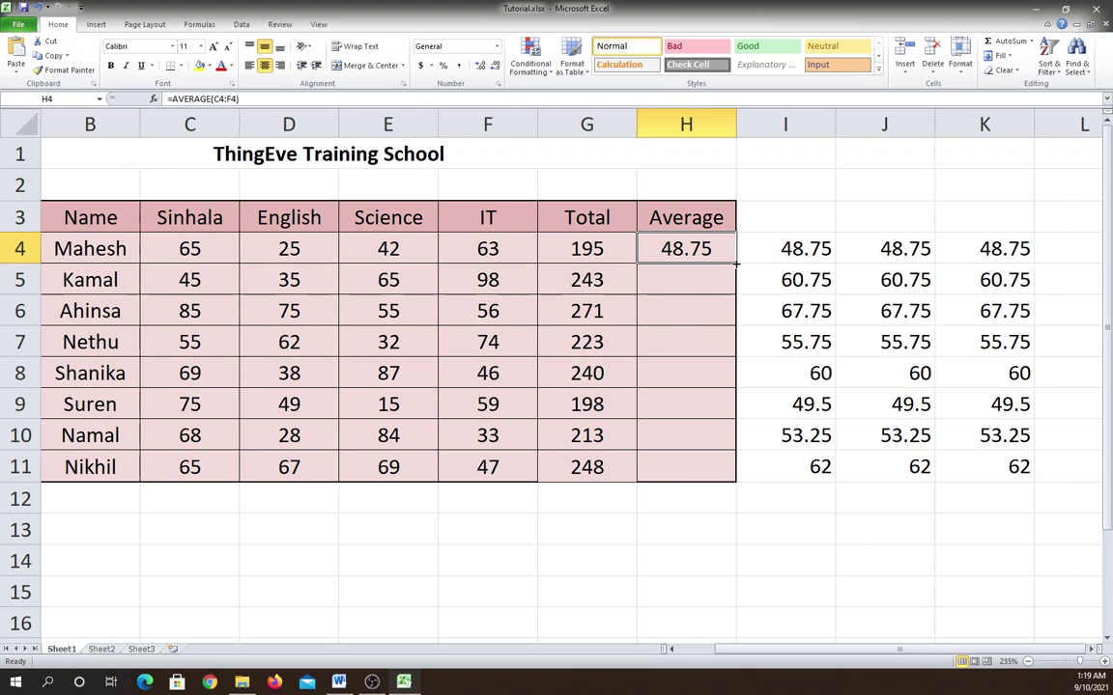
Copy H4's AVERAGE formula down to H11, then select columns H to K to compare the averages.
left_click_drag(736, 263, 730, 477)
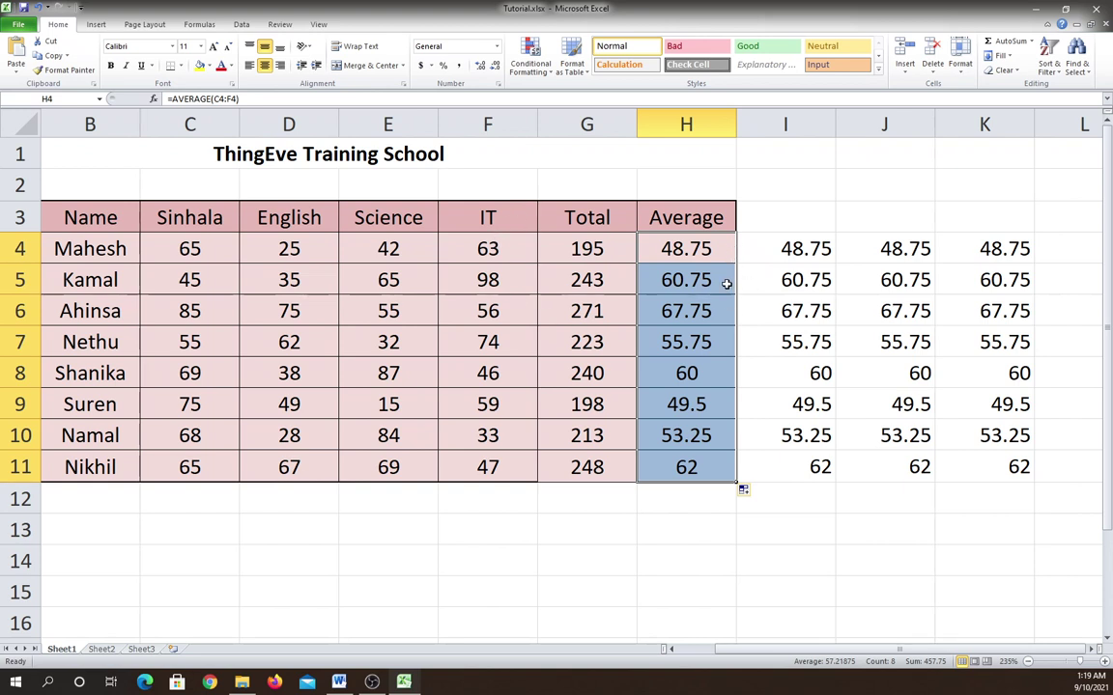
left_click(777, 502)
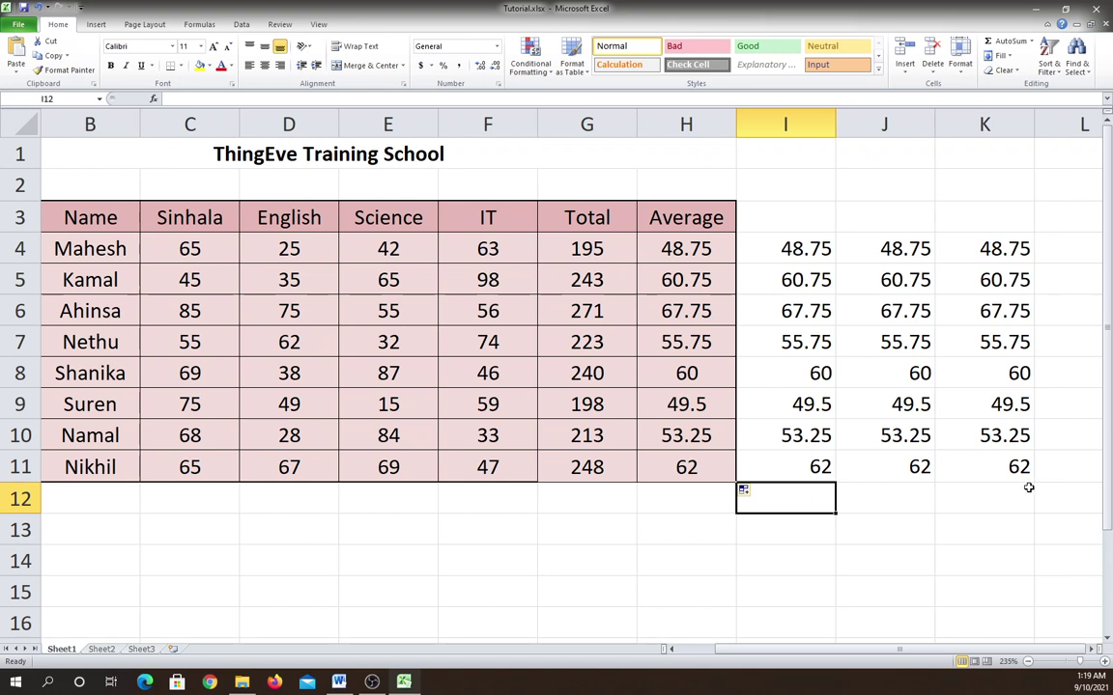
mouse_move(1030, 495)
left_mouse_down()
mouse_move(811, 370)
mouse_move(675, 248)
left_mouse_up()
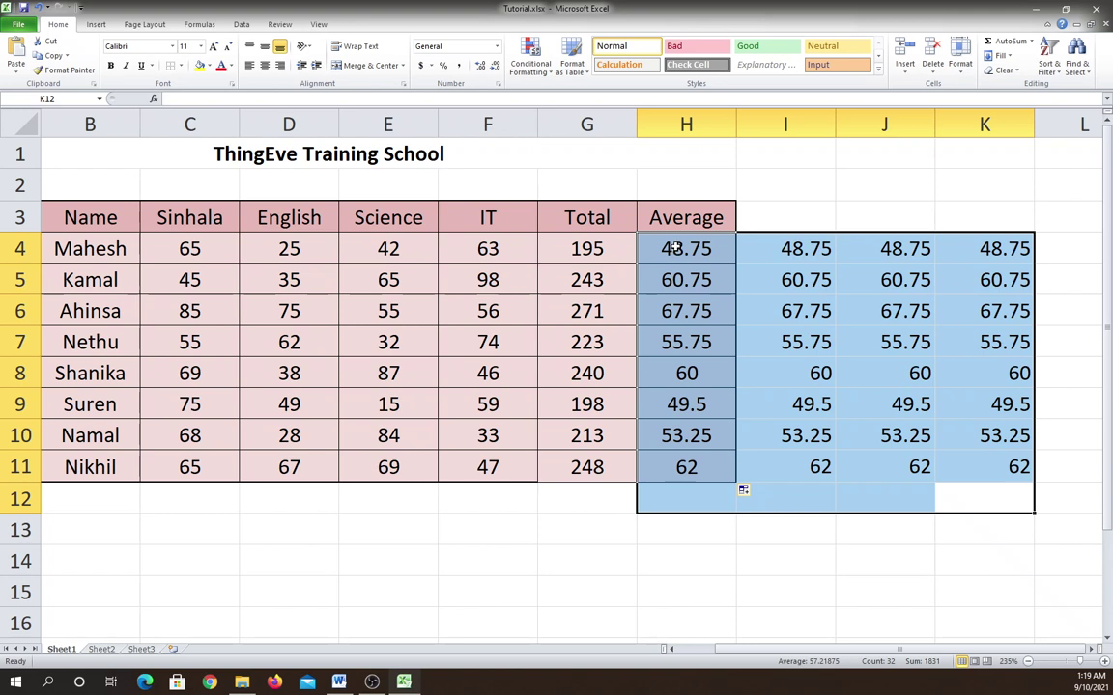
left_click(776, 530)
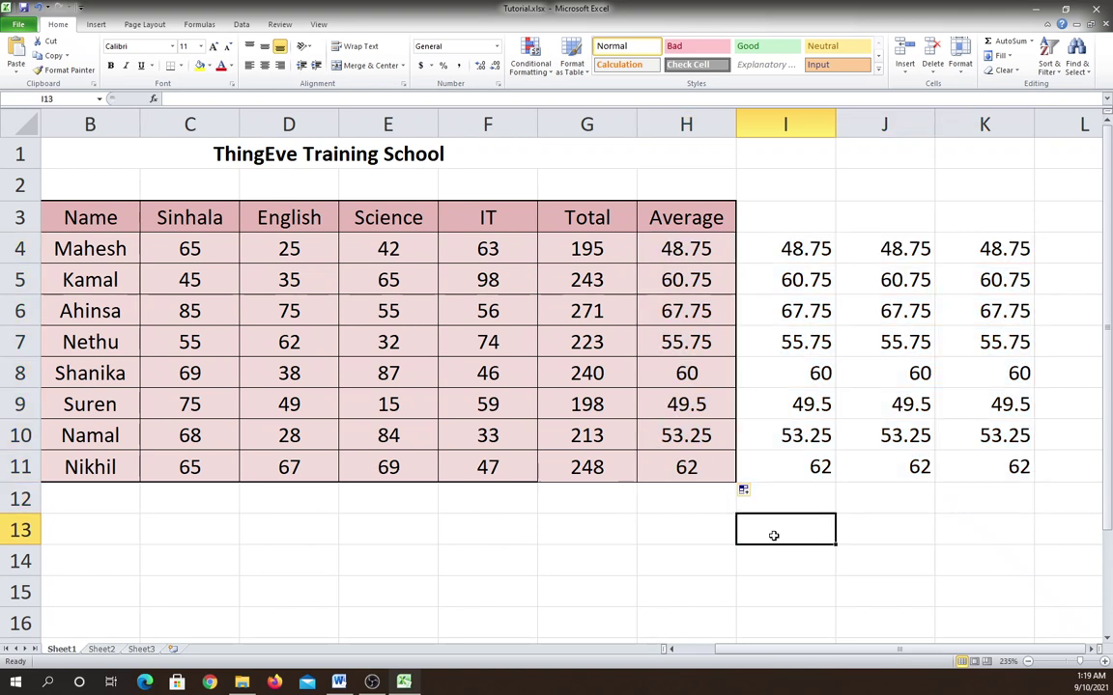
left_click(691, 244)
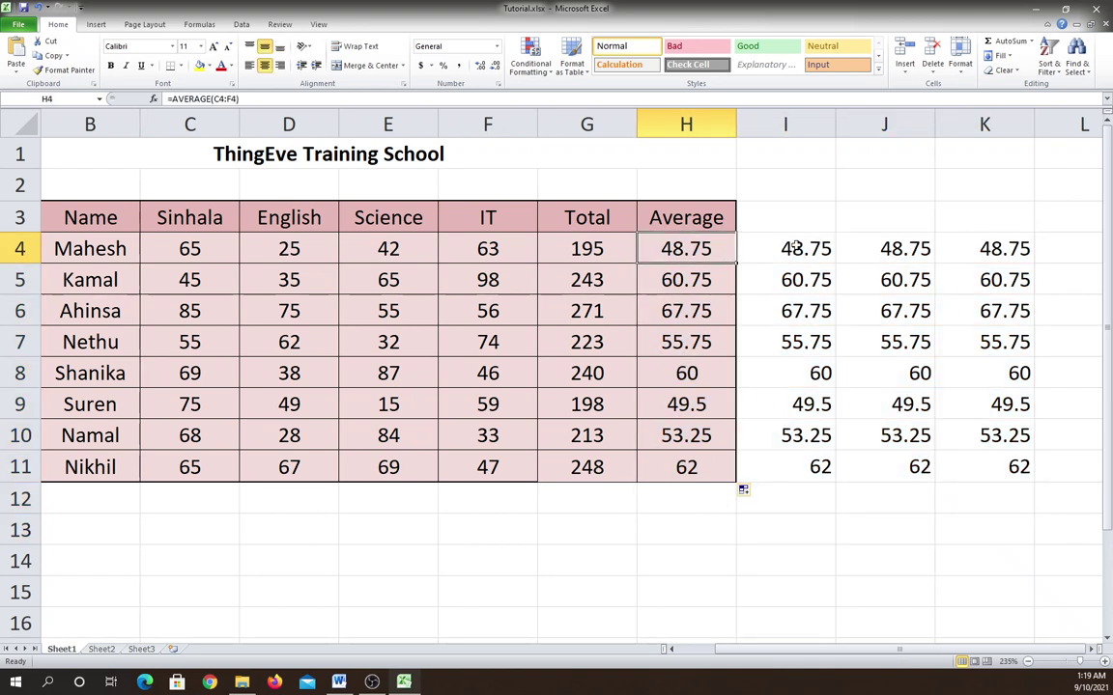
left_click(676, 277)
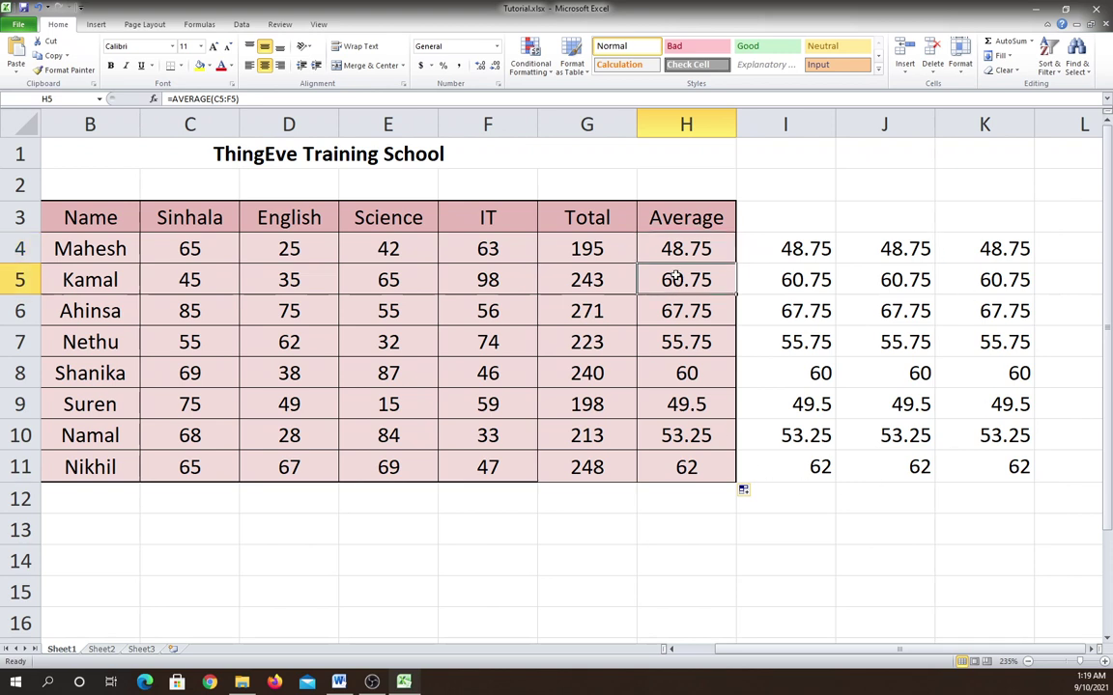